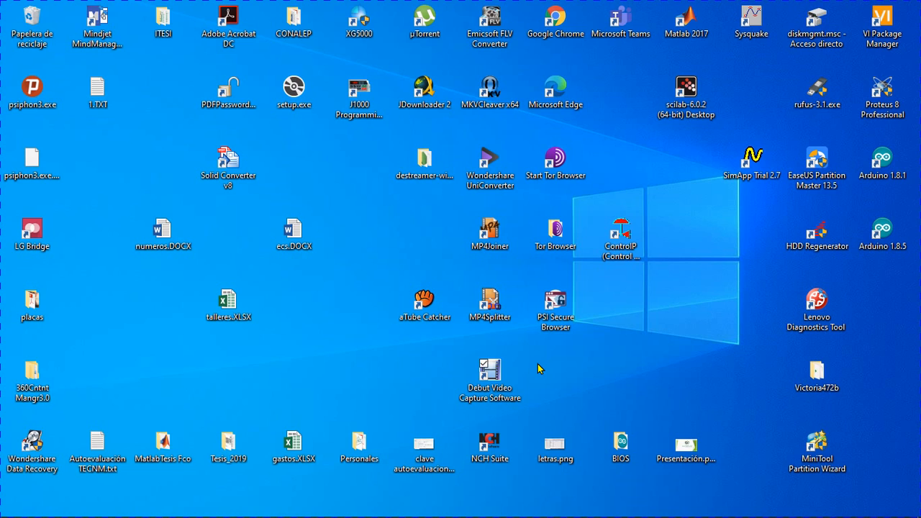
Switch to Multisim and place two LM741CN op-amps on the schematic, one directly below the other
mouse_move(418, 512)
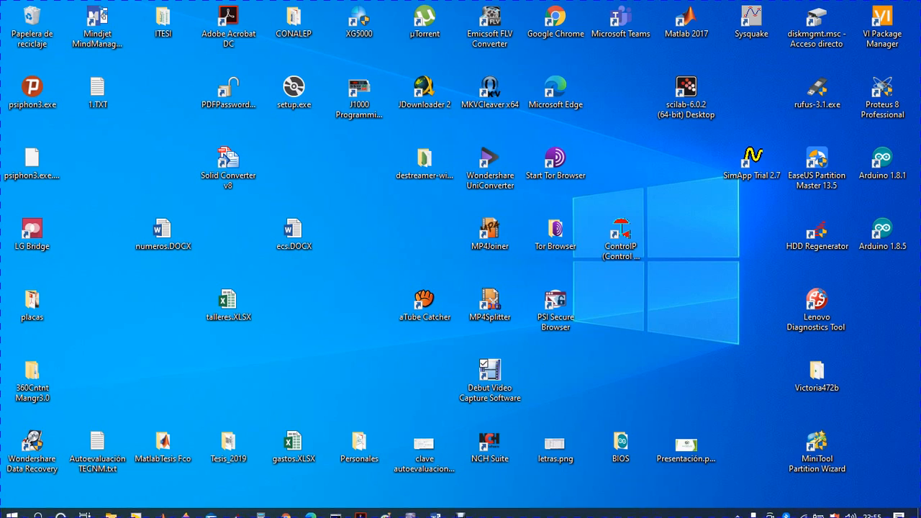
left_click(411, 509)
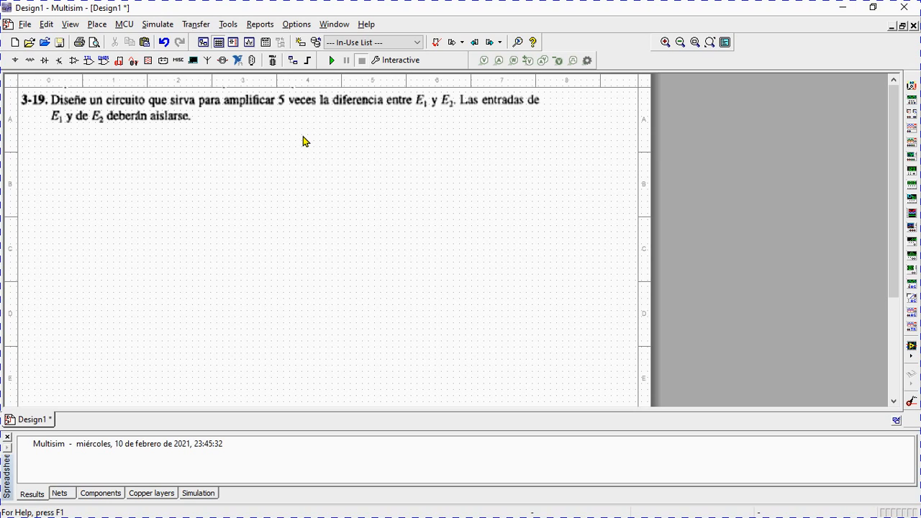
left_click(73, 63)
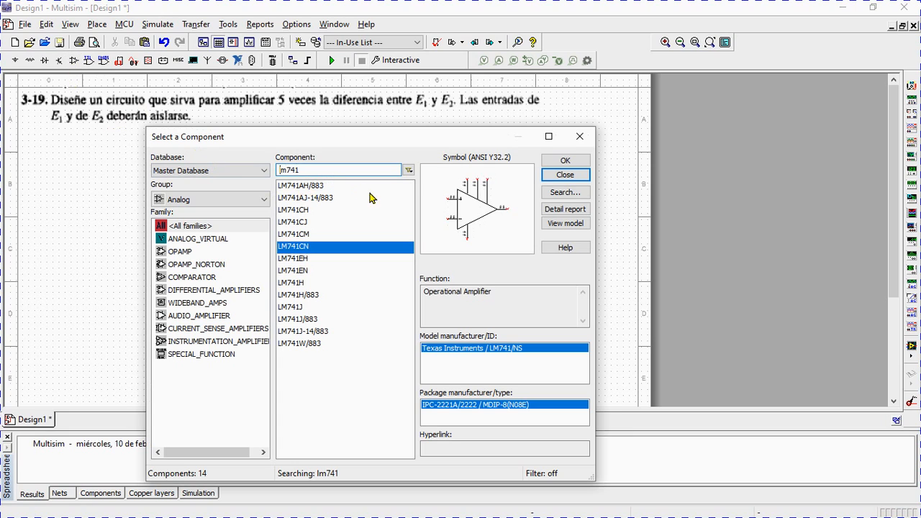
left_click(567, 160)
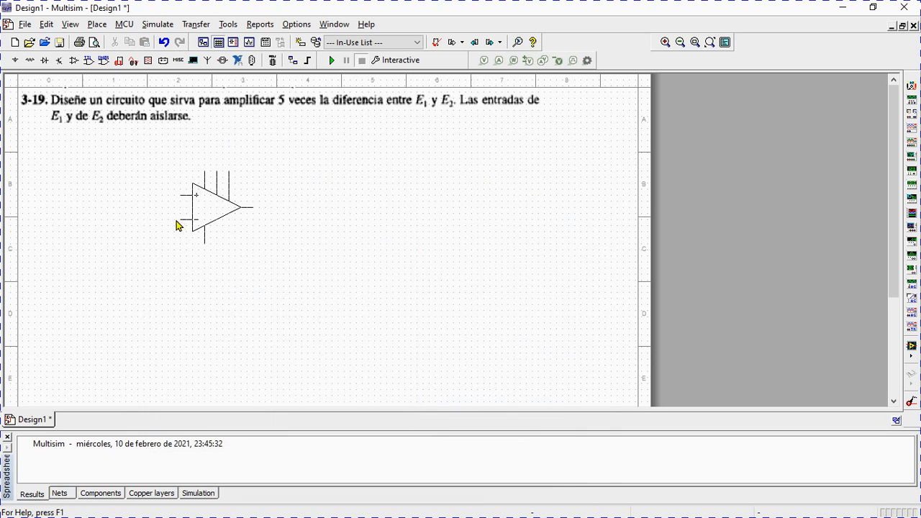
left_click(136, 220)
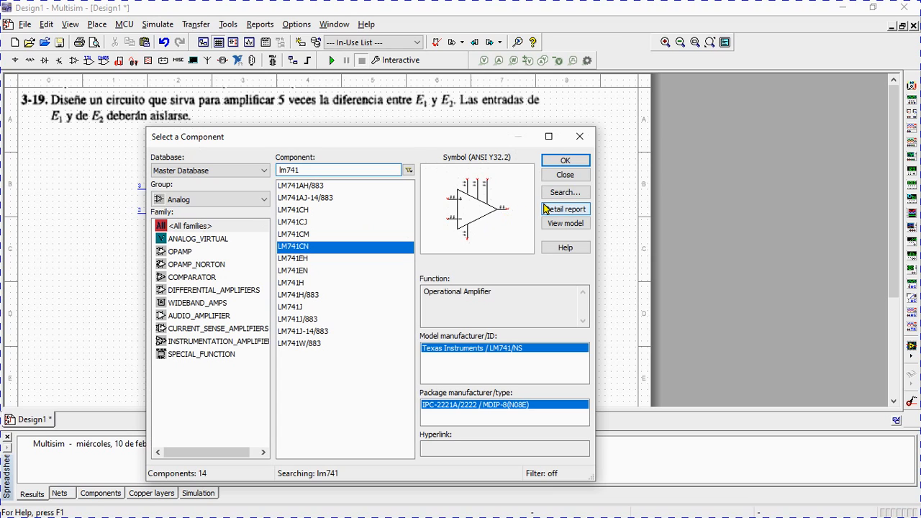
left_click(572, 161)
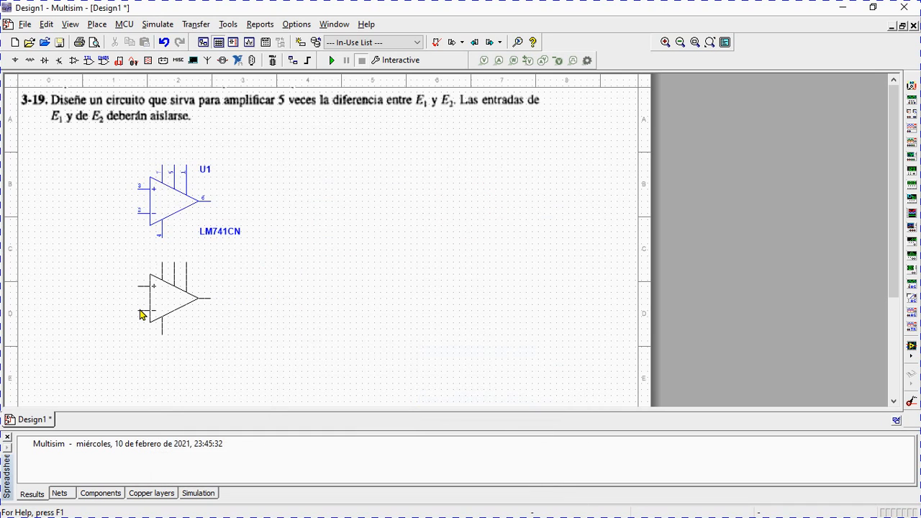
left_click(141, 315)
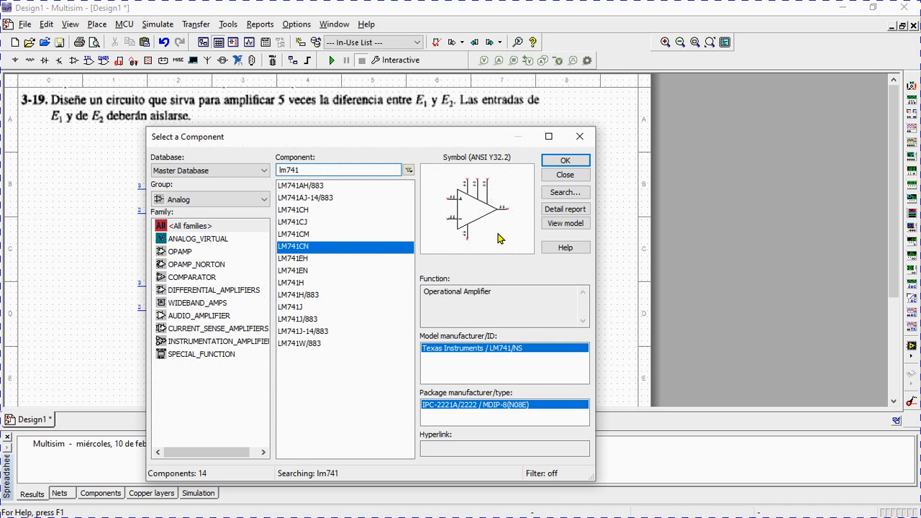
left_click(565, 175)
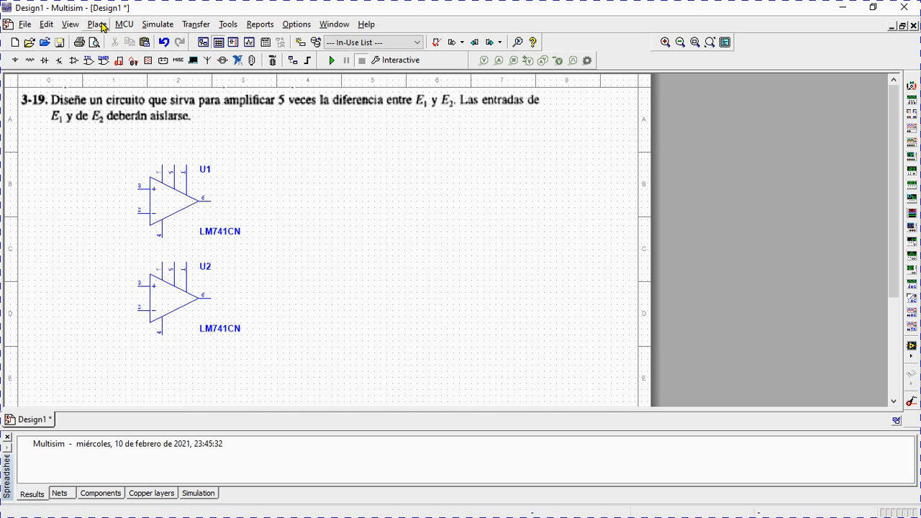
Add the text label "E1" beside the non-inverting input of the upper op-amp
left_click(98, 24)
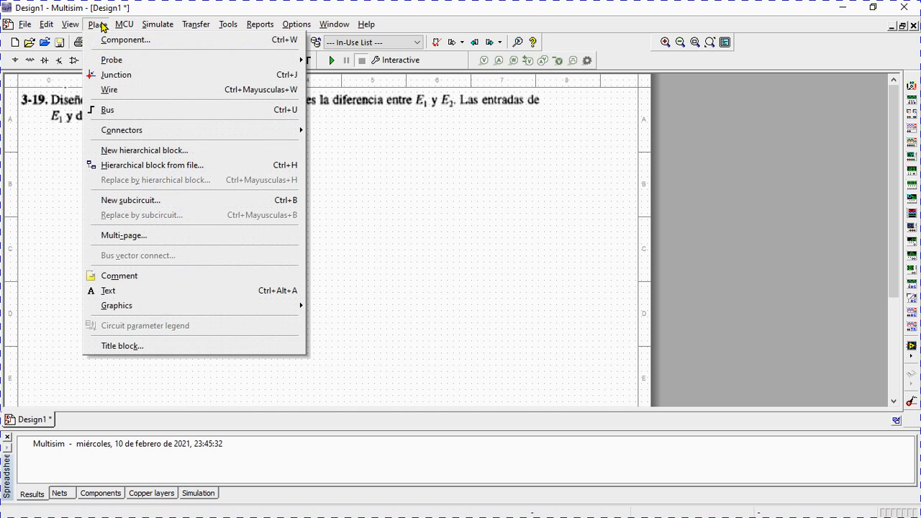
left_click(146, 290)
left_click(133, 163)
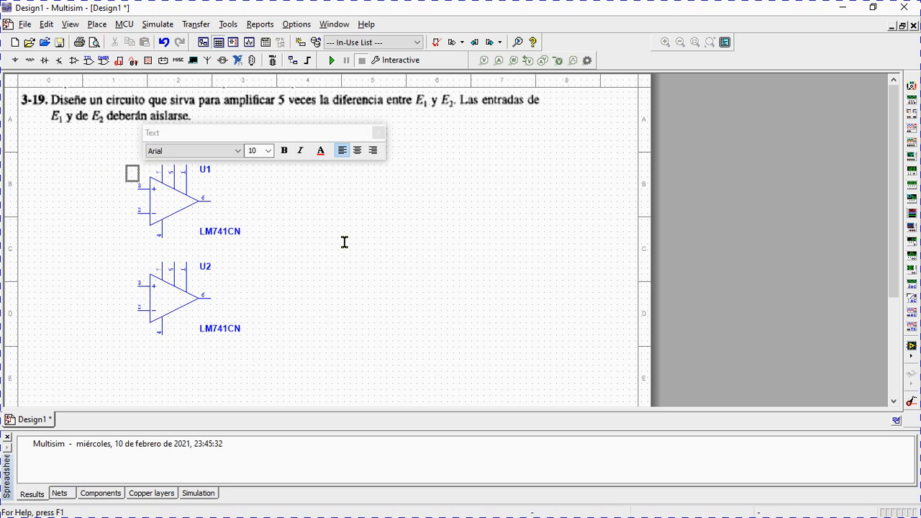
type("E1")
left_click(127, 275)
left_click(128, 280)
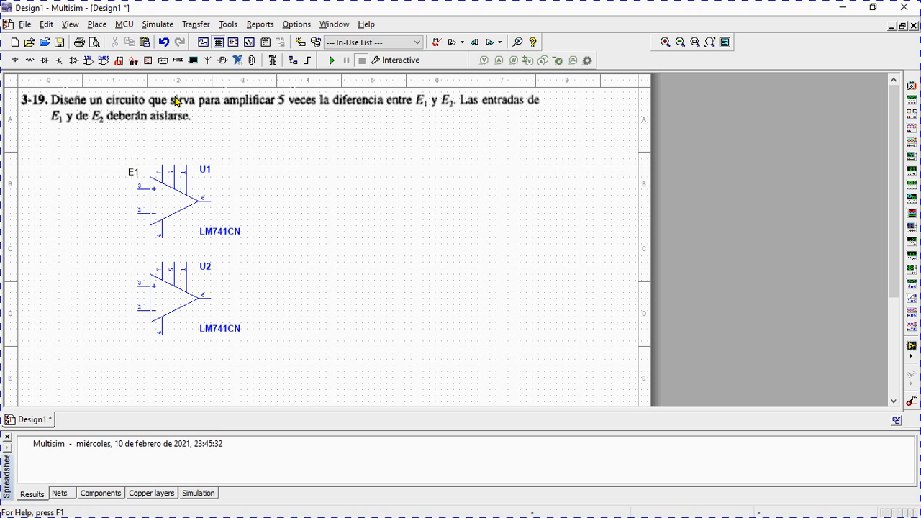
Add the text label "E2" beside the non-inverting input of the lower op-amp
left_click(97, 24)
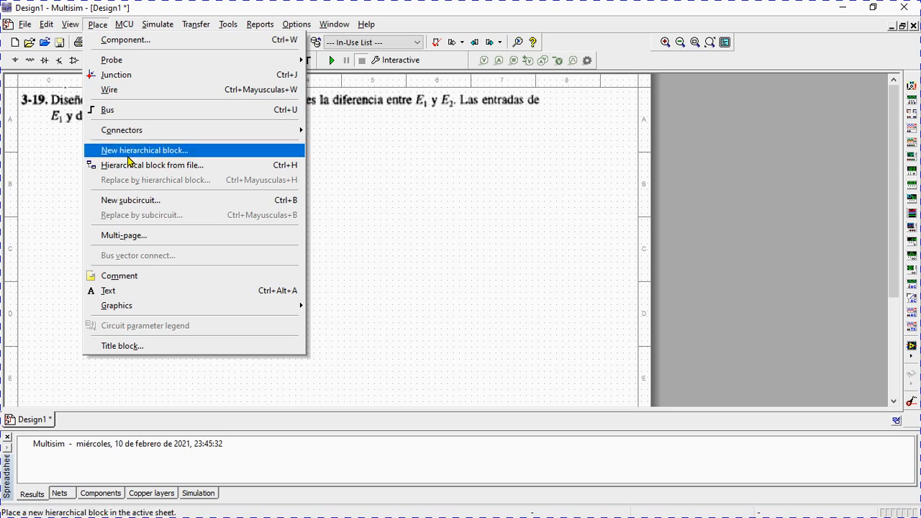
left_click(142, 291)
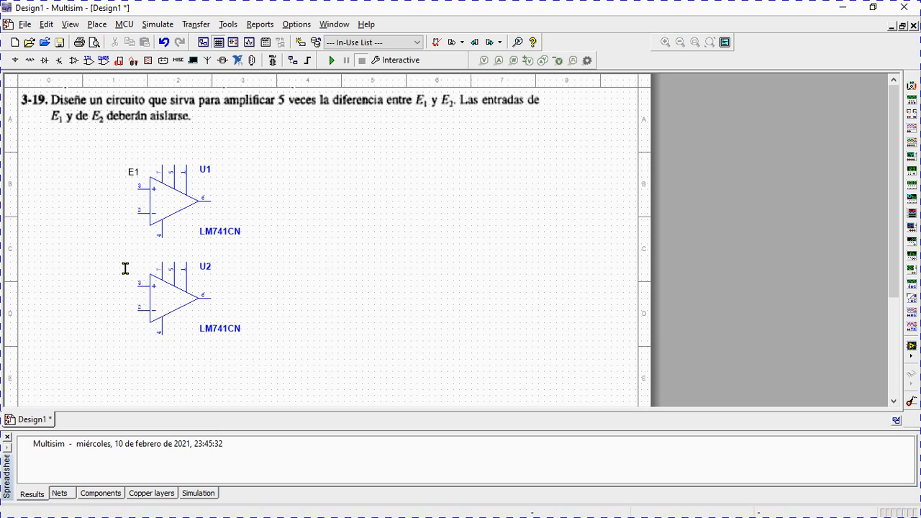
left_click(126, 272)
type("E2")
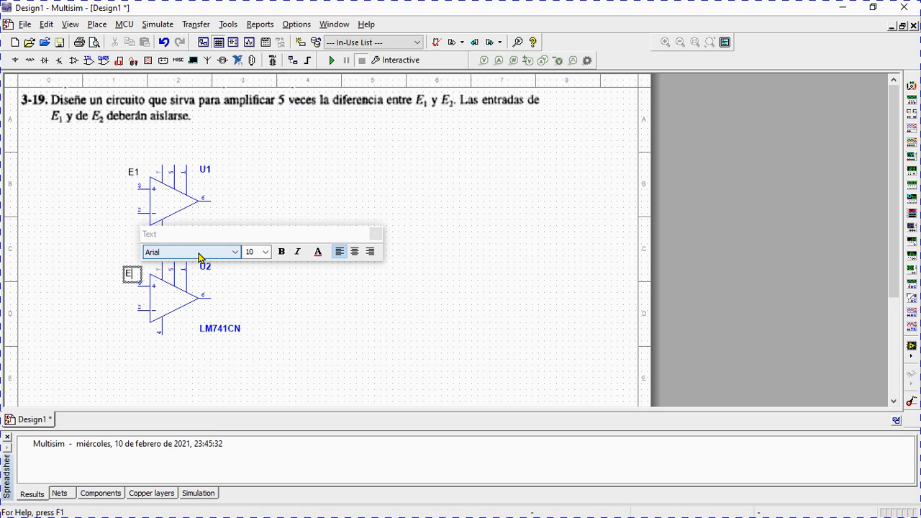
left_click(376, 234)
left_click(336, 209)
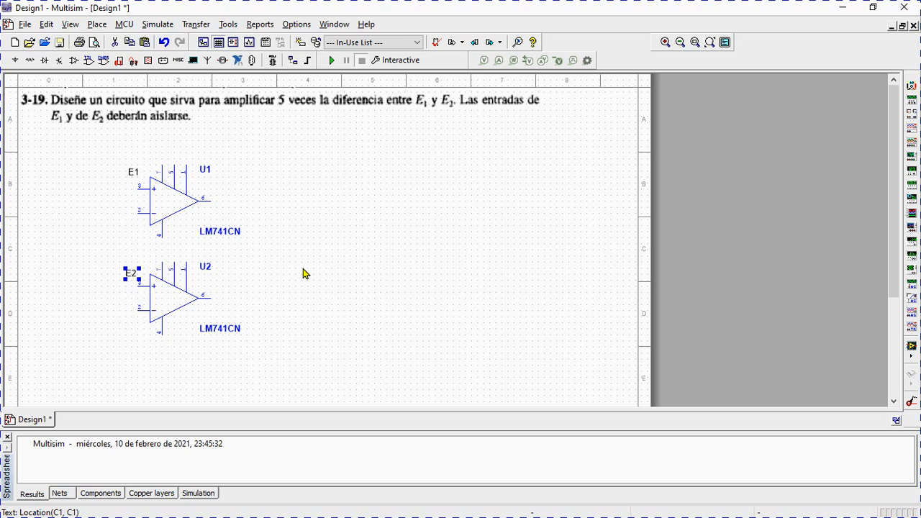
Move the LM741CN labels of U1 and U2 closer to their op-amp symbols
left_click(236, 236)
left_click_drag(227, 239, 206, 227)
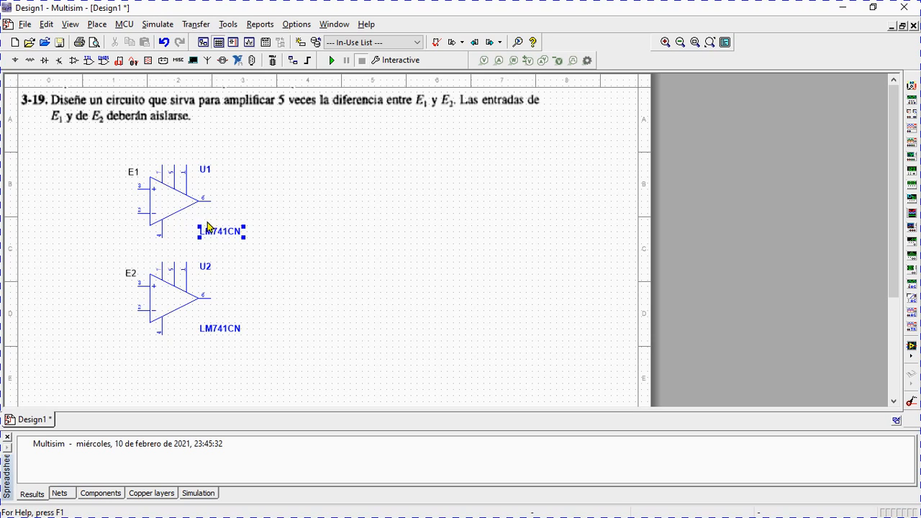
left_click(225, 330)
left_click_drag(225, 330, 200, 317)
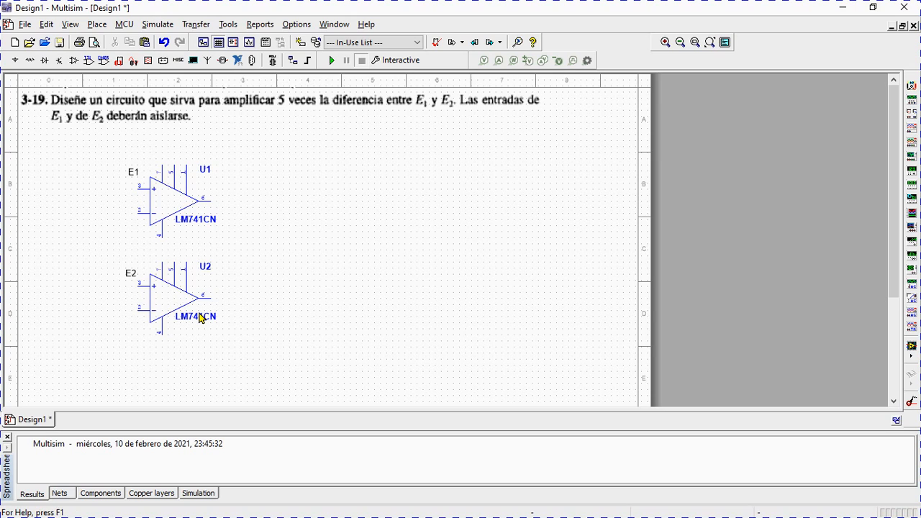
Wire the output of U1 and U2 back to each op-amp's own inverting input, routing the wire below the symbol
left_click(208, 201)
left_click(229, 245)
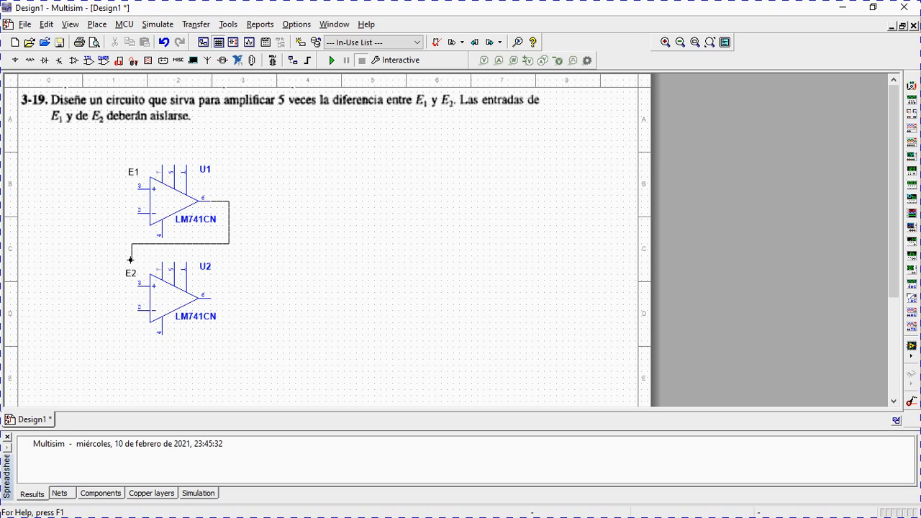
left_click(134, 211)
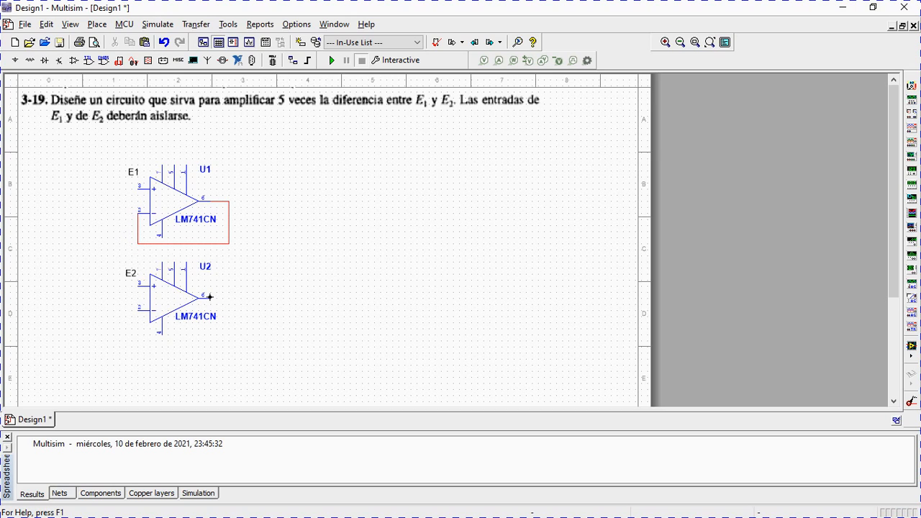
left_click(209, 296)
left_click(231, 295)
left_click(225, 344)
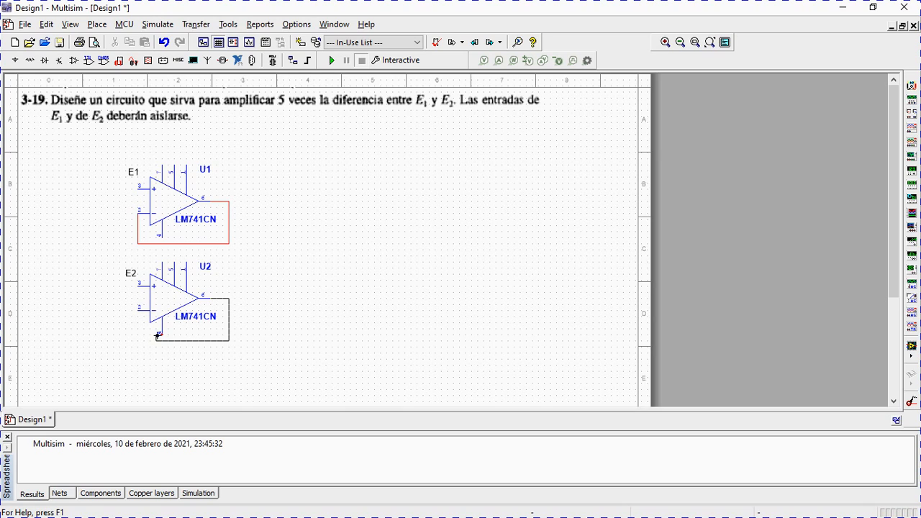
left_click(137, 311)
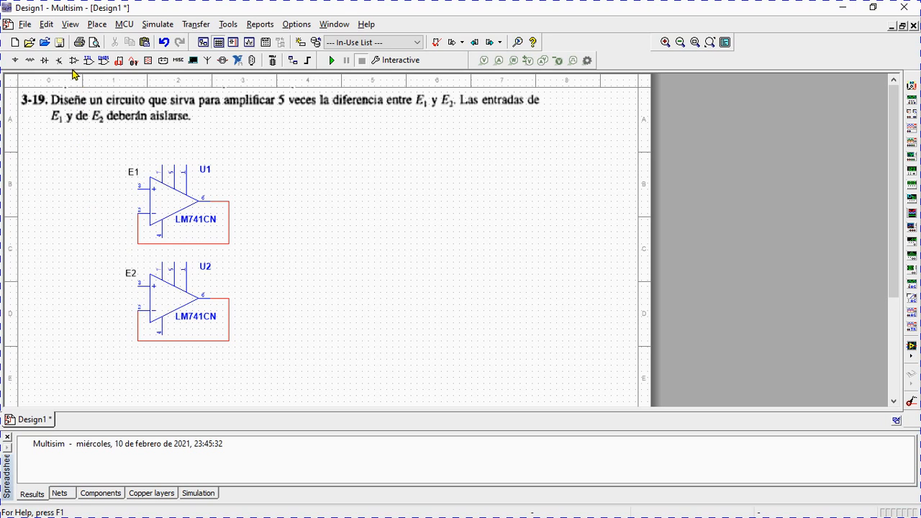
Place two DC_POWER voltage sources from the Sources group, one beside the E1 input and one beside E2
left_click(29, 60)
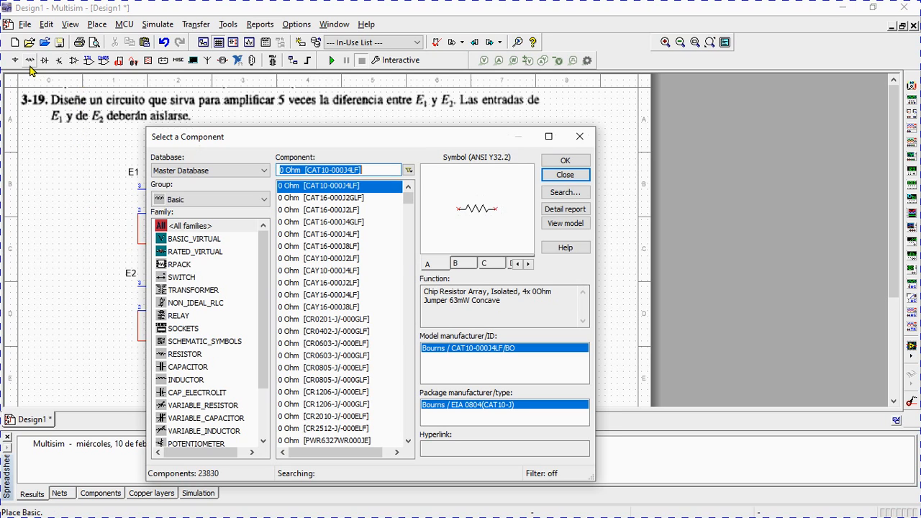
left_click(15, 62)
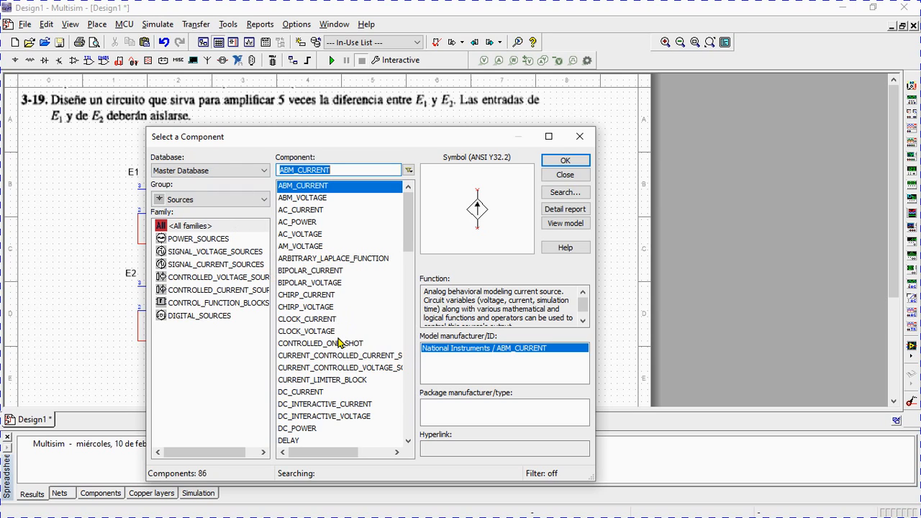
left_click(320, 428)
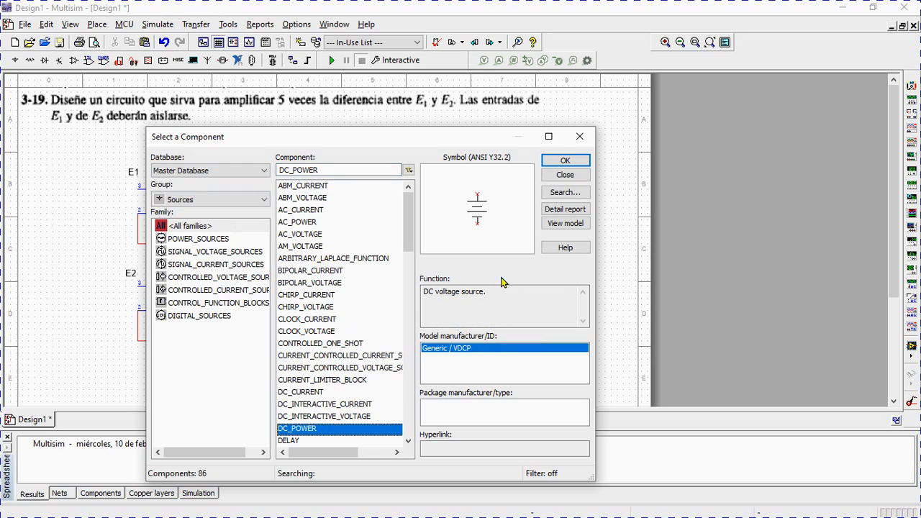
left_click(563, 160)
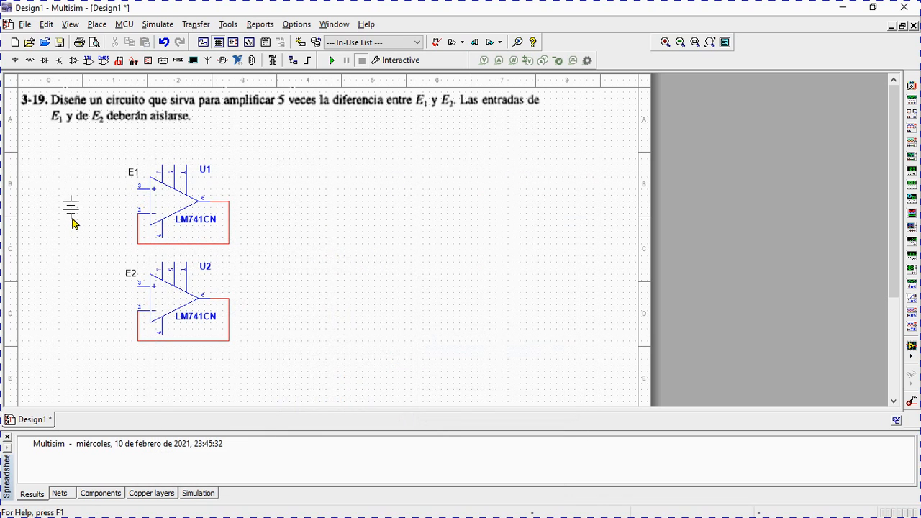
left_click(75, 219)
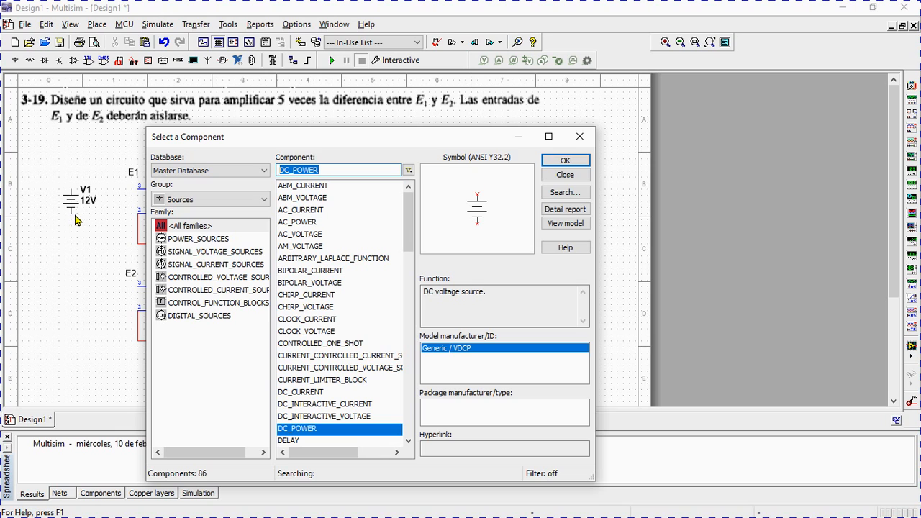
left_click(566, 161)
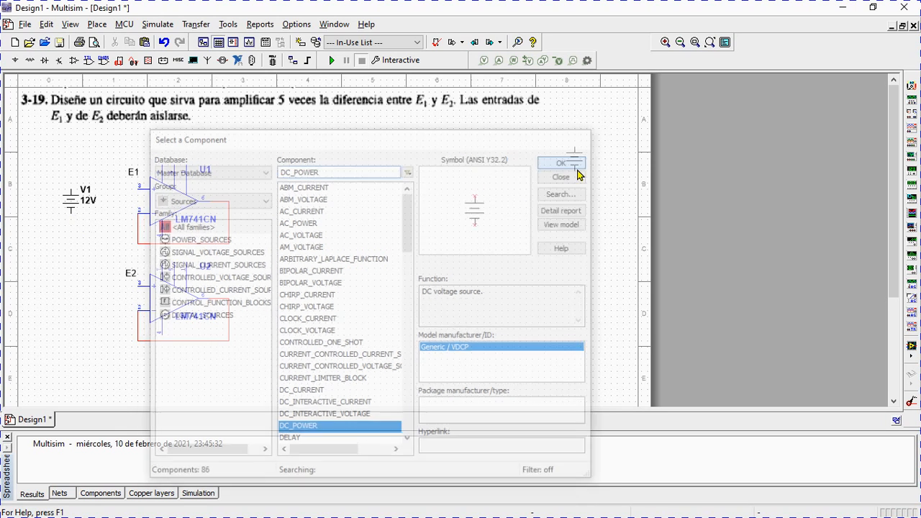
left_click(74, 314)
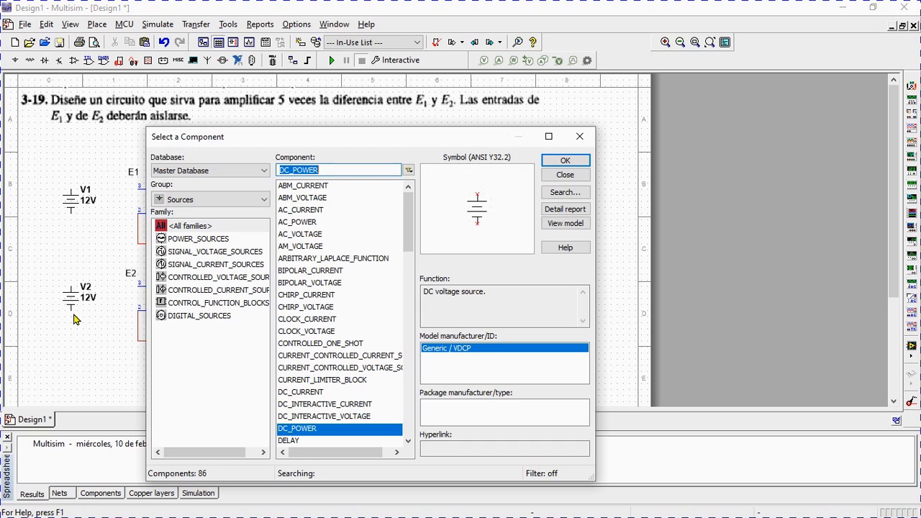
left_click(579, 175)
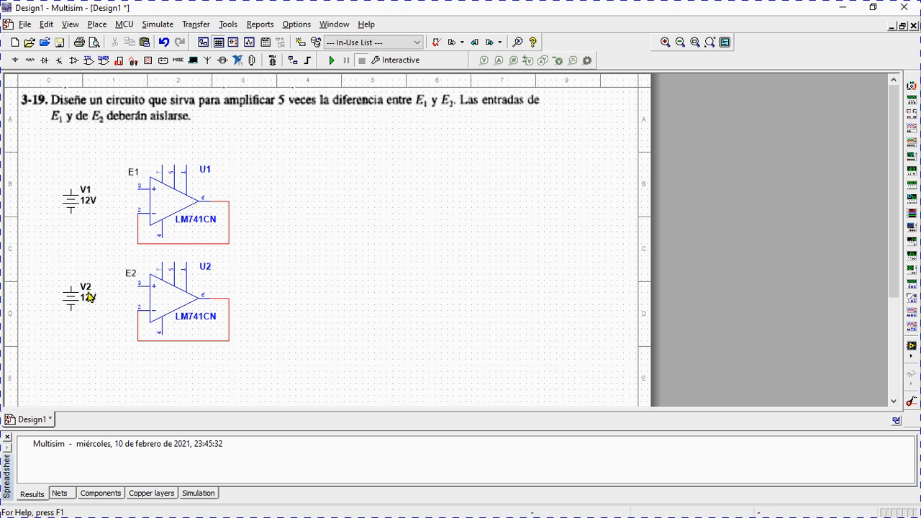
Move the sources V1 and V2 slightly down so their positive terminals sit below the op-amp input lines
left_click(71, 309)
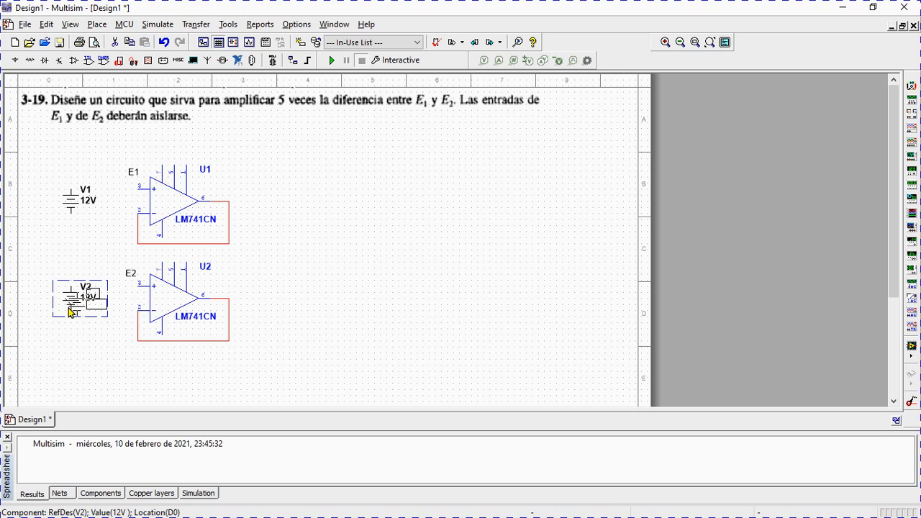
left_click_drag(71, 310, 70, 322)
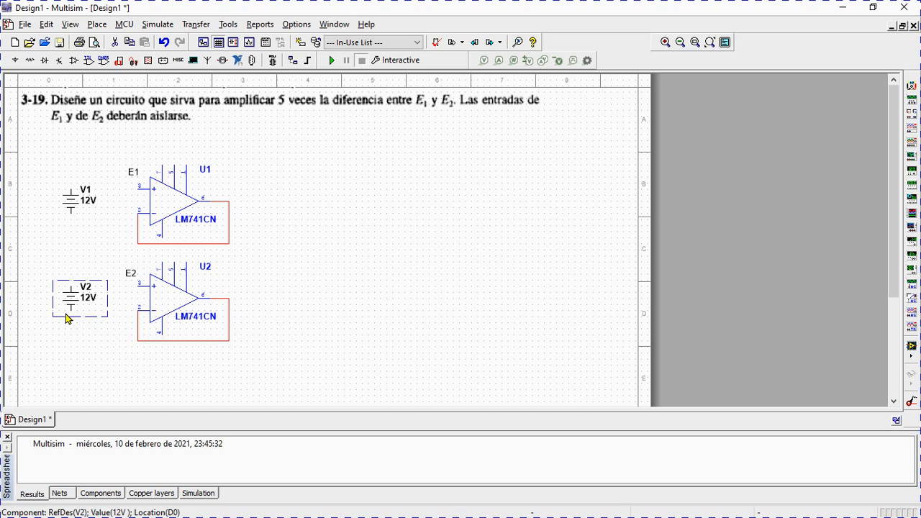
left_click(71, 202)
left_click_drag(70, 202, 72, 215)
left_click(101, 180)
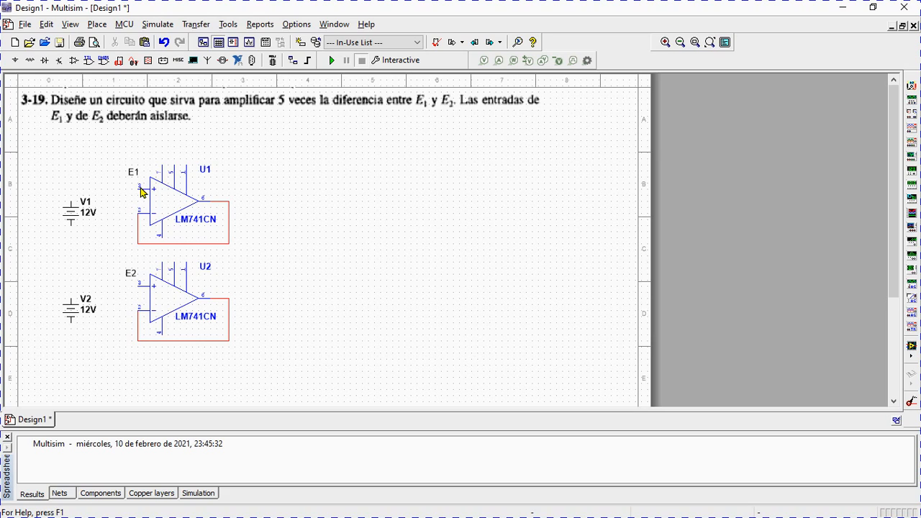
Wire the non-inverting input of U1 to the positive terminal of V1, and that of U2 to V2
left_click(141, 189)
left_click(70, 196)
left_click(141, 286)
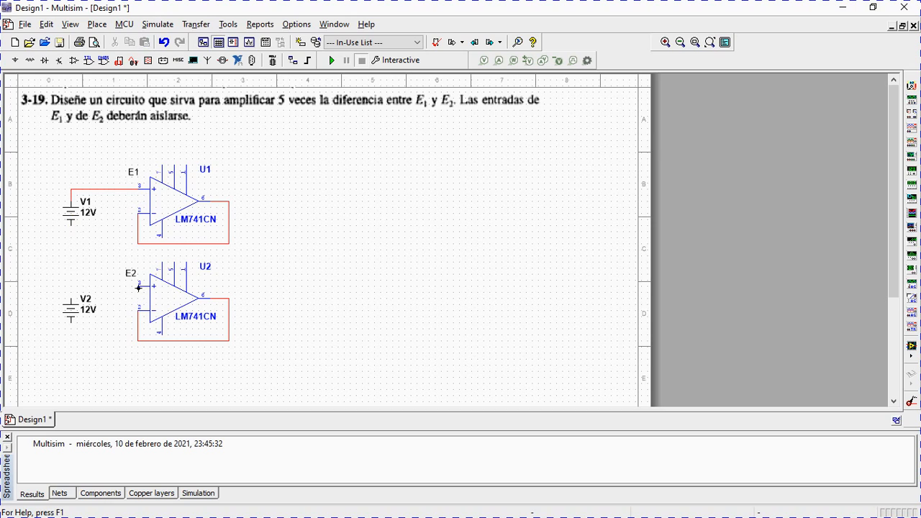
left_click(71, 291)
Place two analog GROUND symbols from the Sources group, one below V1 and one below V2
left_click(15, 61)
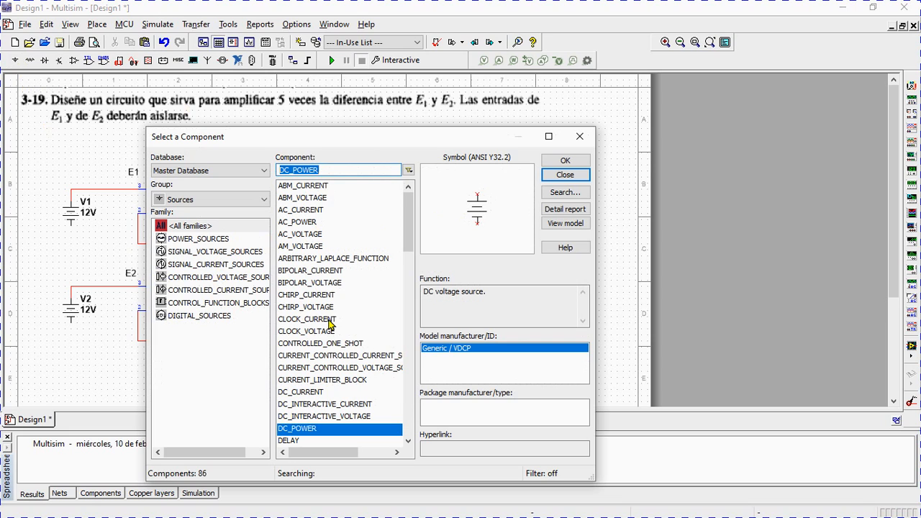
left_click_drag(403, 235, 405, 269)
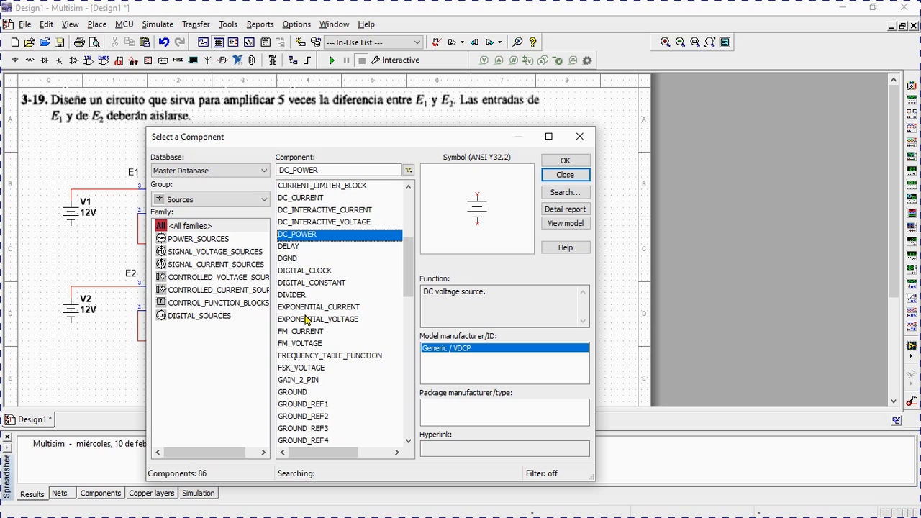
left_click(308, 391)
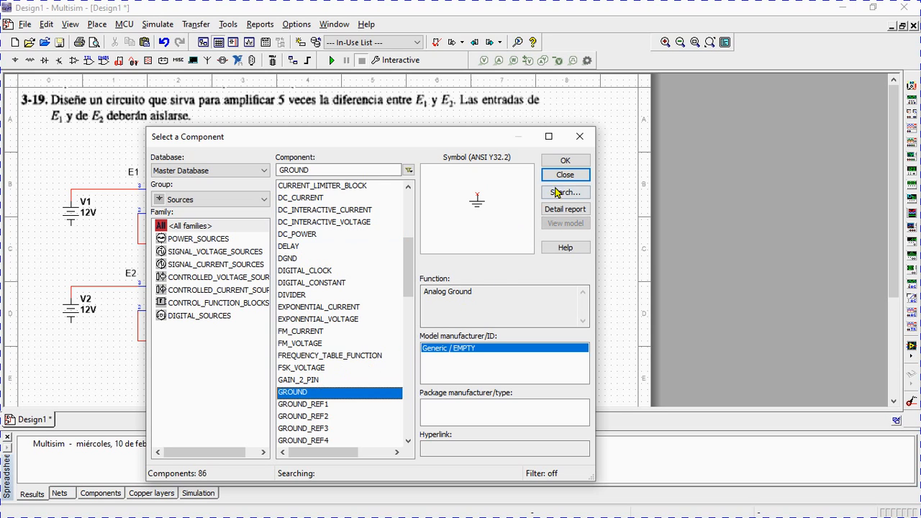
left_click(565, 160)
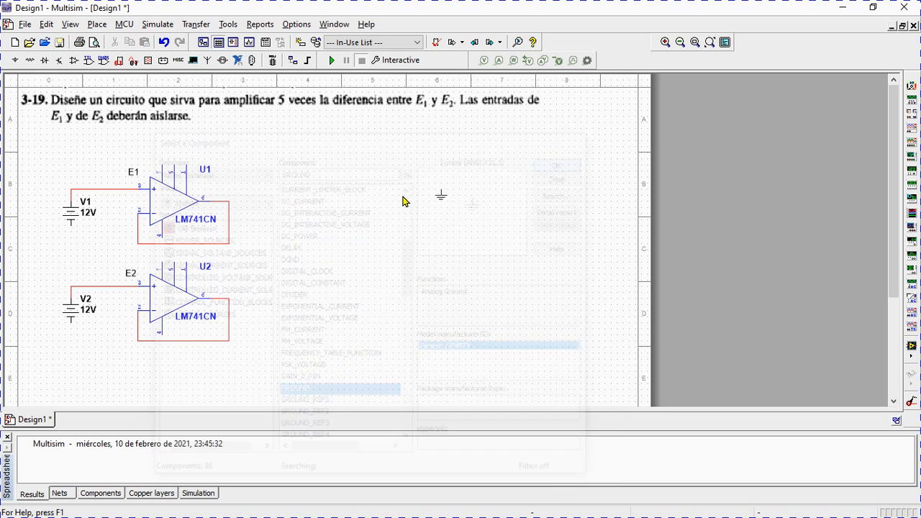
left_click(72, 245)
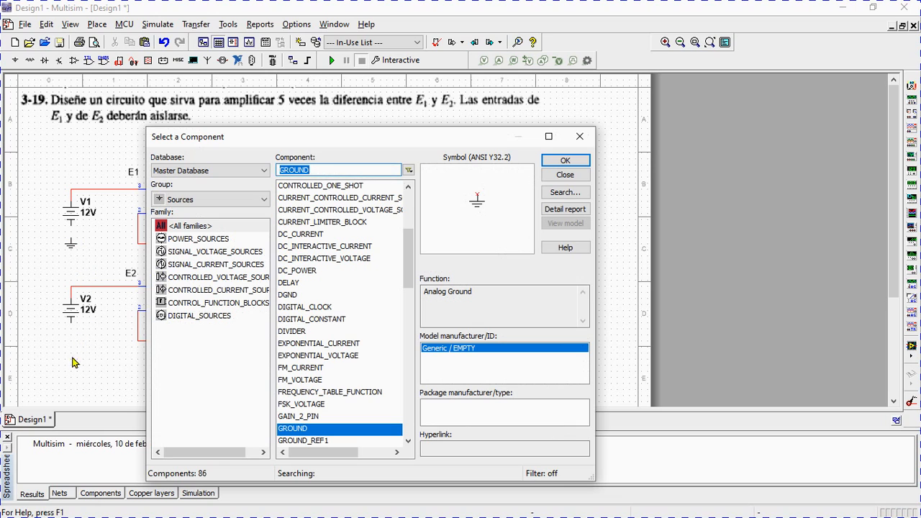
left_click(565, 160)
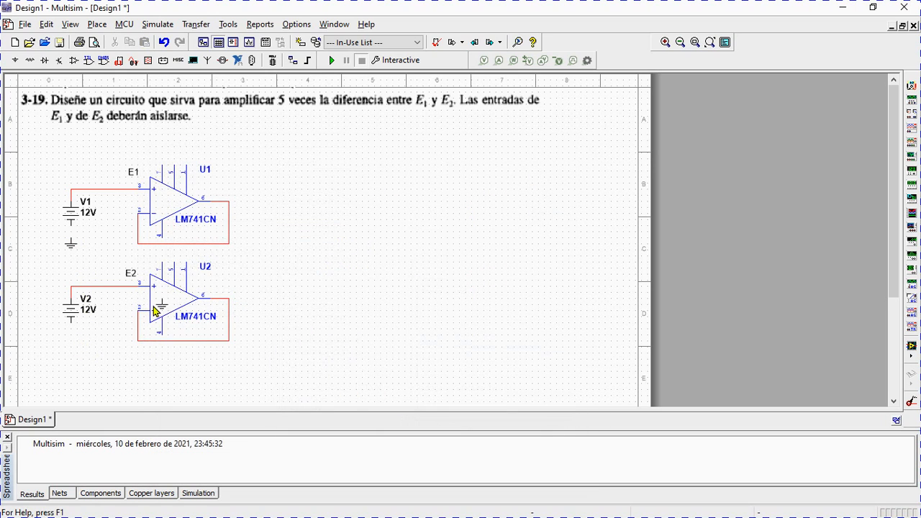
left_click(71, 339)
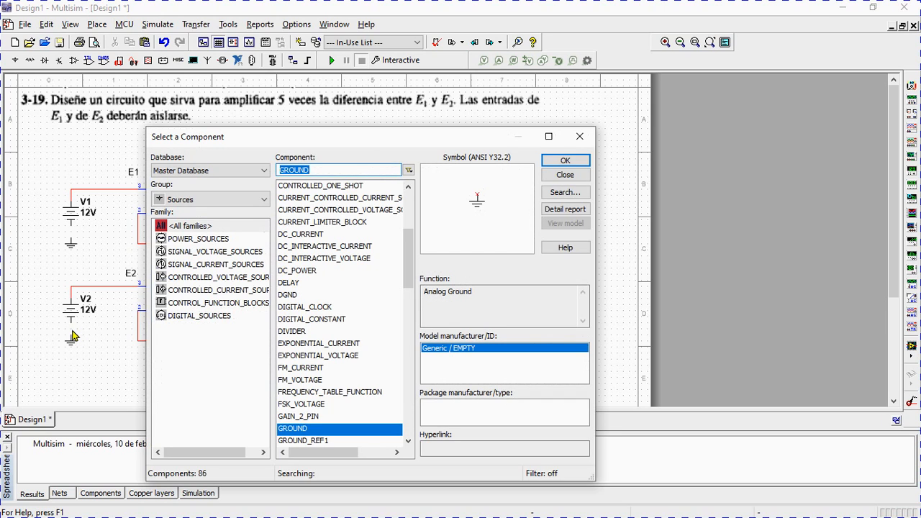
left_click(578, 174)
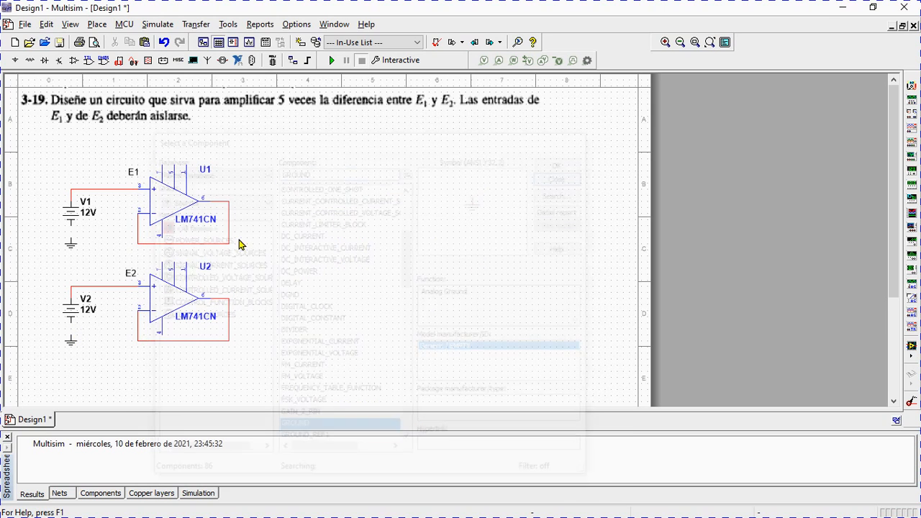
Wire the ground symbols to the negative terminals of V2 and V1
left_click(72, 333)
left_click(72, 321)
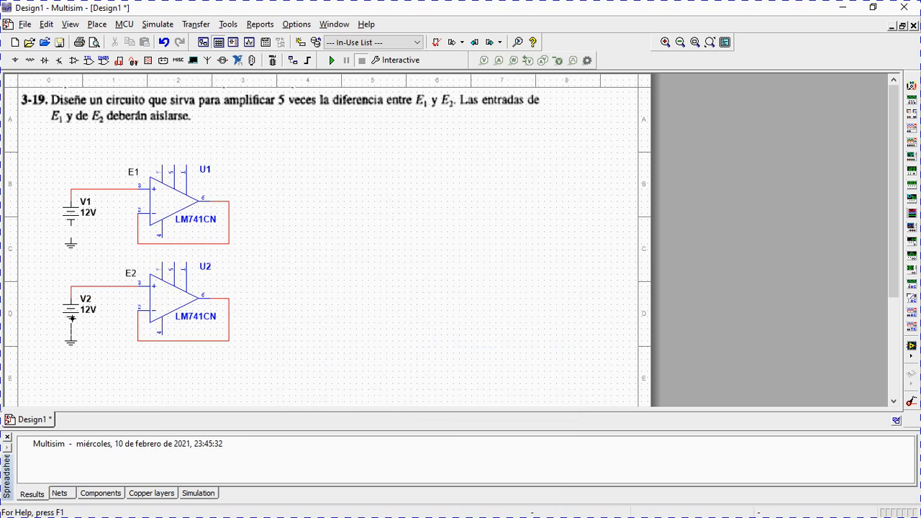
left_click(72, 240)
left_click(72, 224)
Add the text label "E1" just above the output wire of U1
left_click(98, 23)
left_click(131, 291)
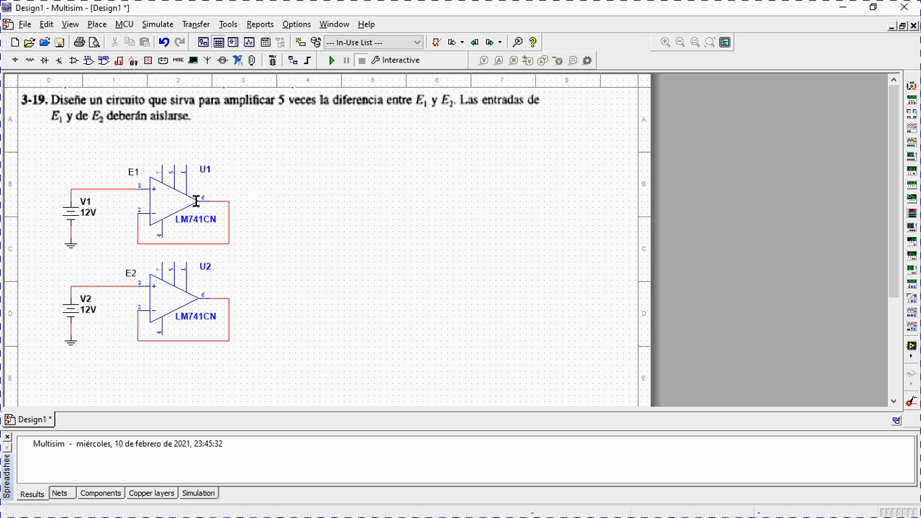
left_click(221, 187)
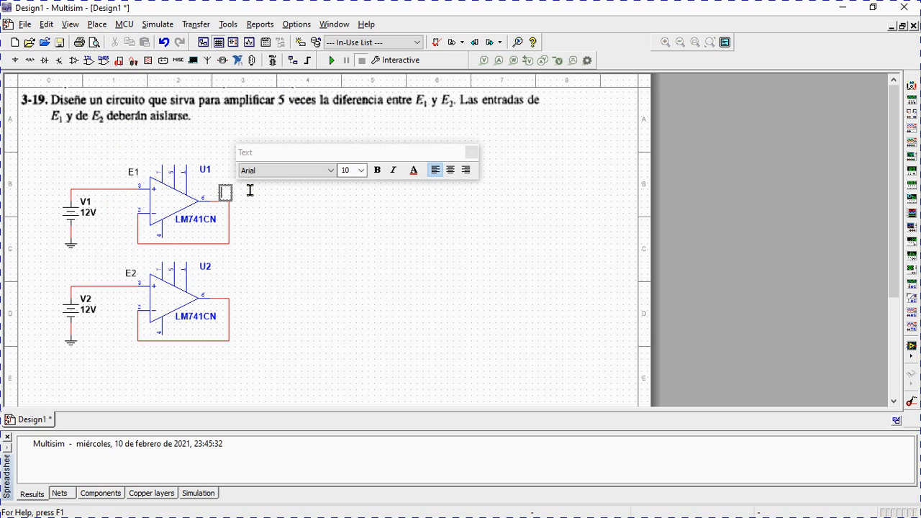
type("E1")
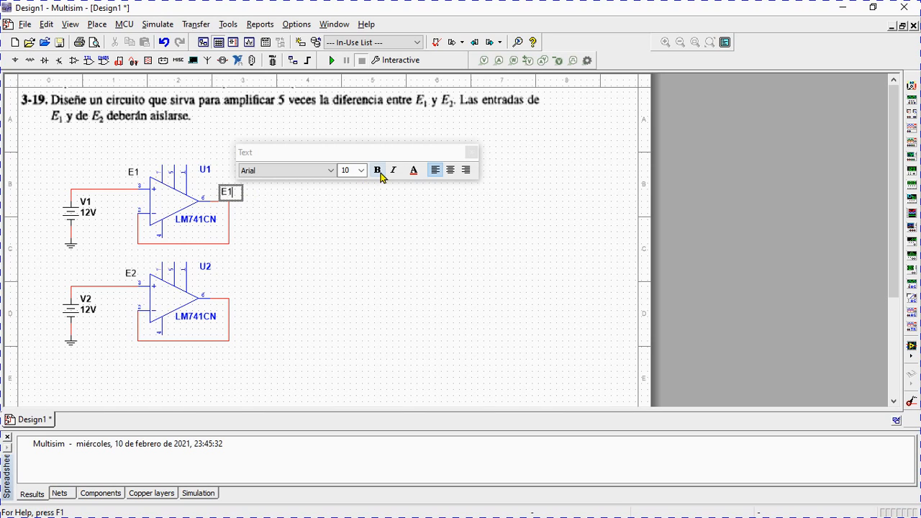
left_click(218, 287)
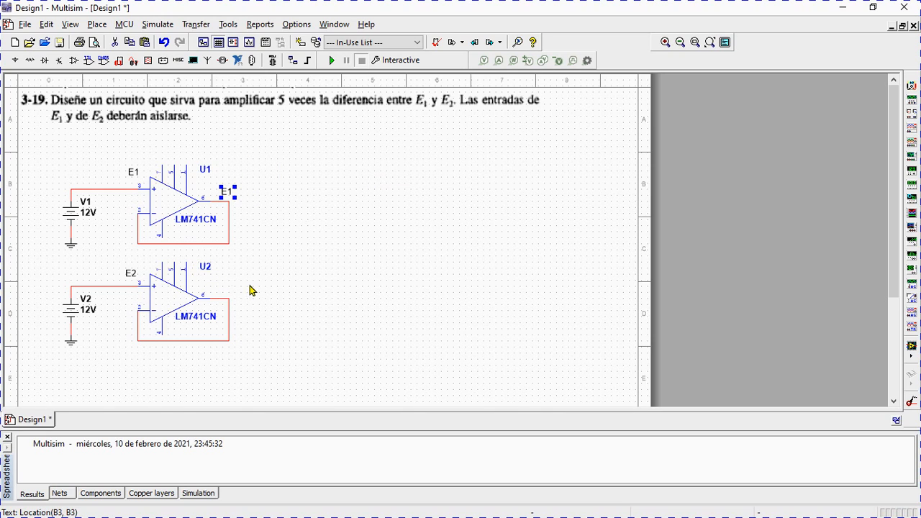
left_click(218, 286)
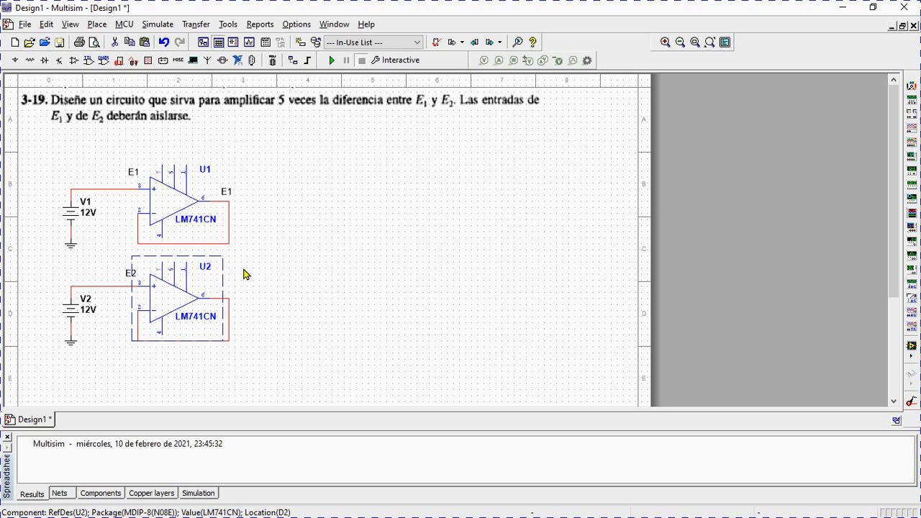
Add the text label "E2" above the output wire of U2 and nudge it left towards the output pin
left_click(97, 24)
left_click(118, 291)
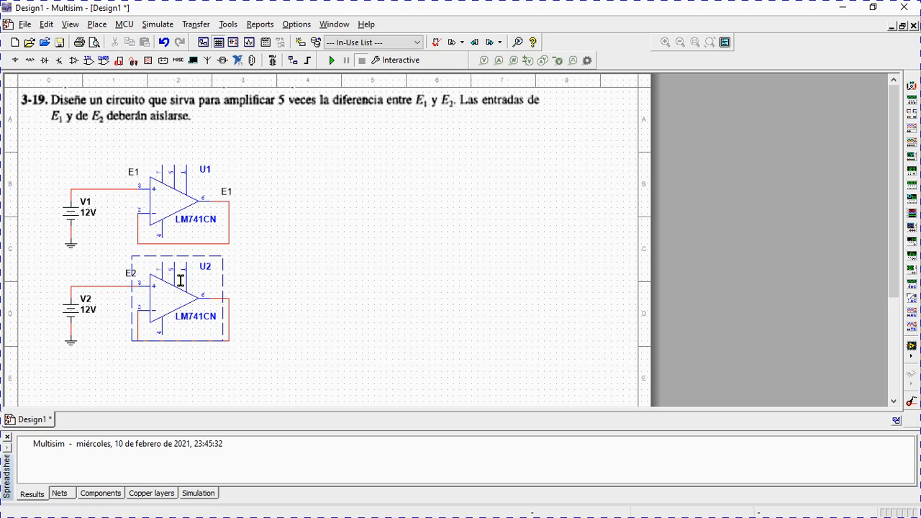
left_click(231, 287)
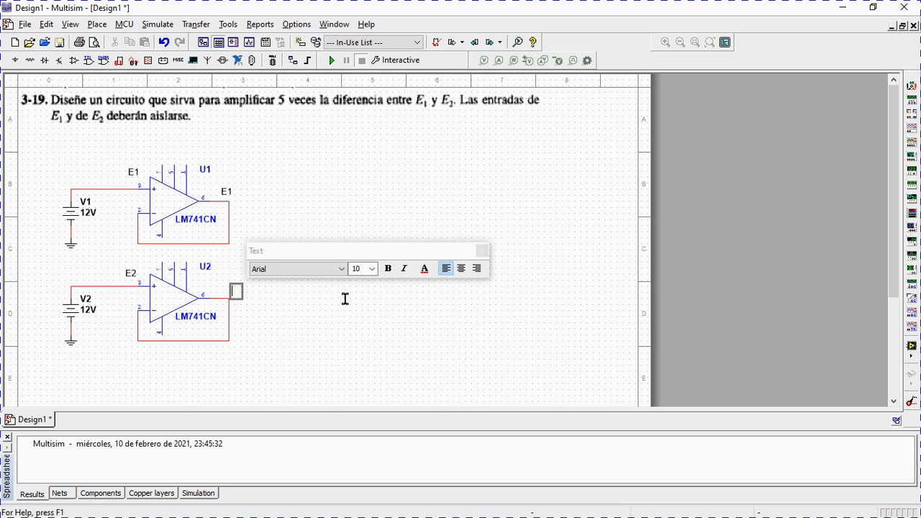
type("E2")
left_click(482, 250)
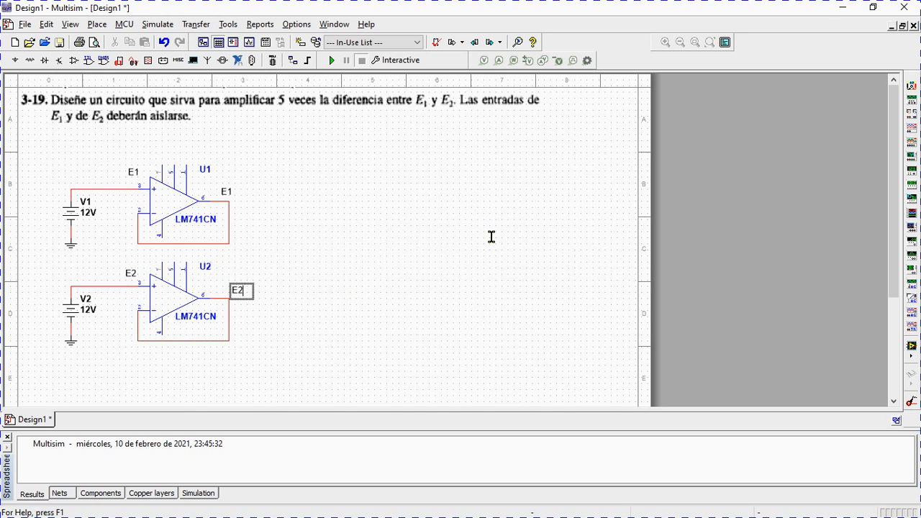
left_click(257, 265)
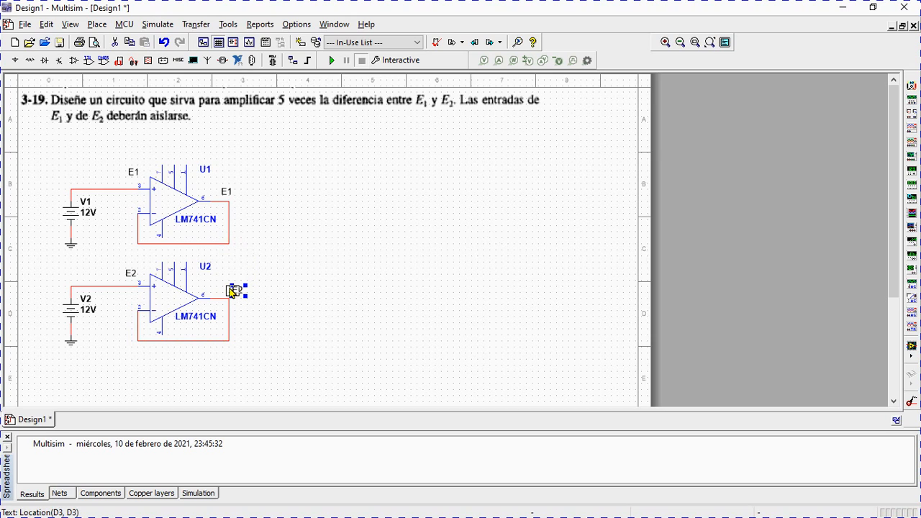
left_click_drag(231, 290, 224, 290)
left_click(305, 238)
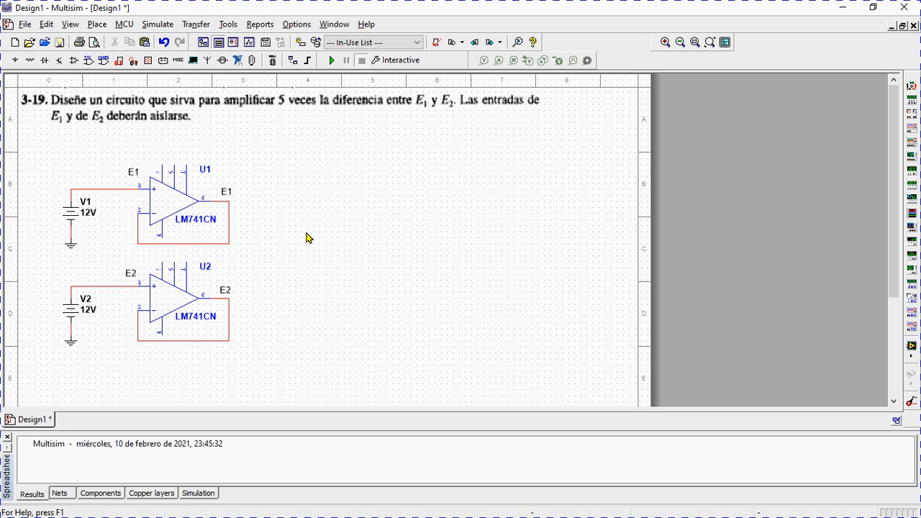
Place two more LM741CN op-amps side by side to the right of U1, spaced apart from each other
left_click(75, 62)
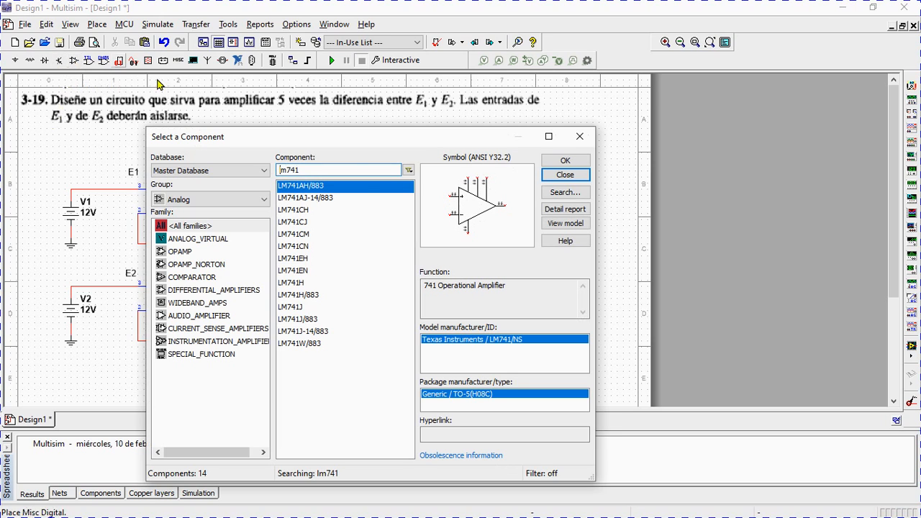
left_click(305, 247)
left_click(564, 161)
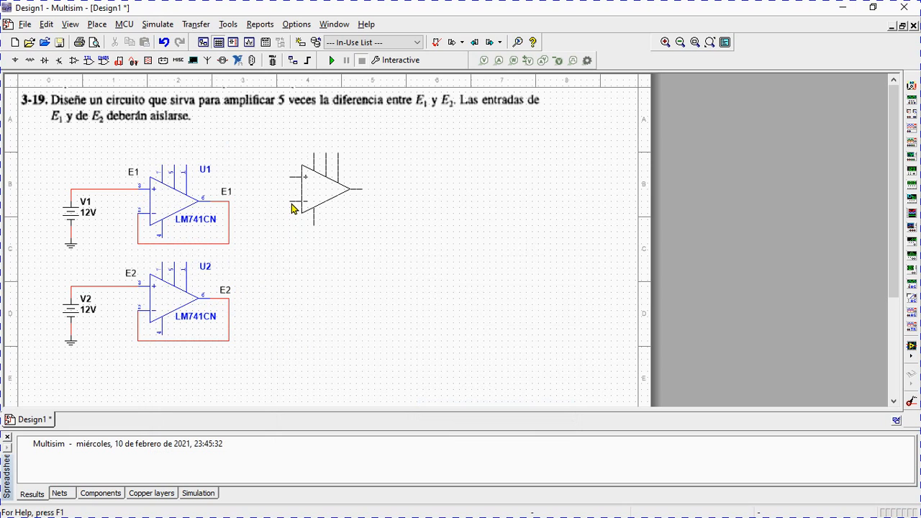
key("Escape")
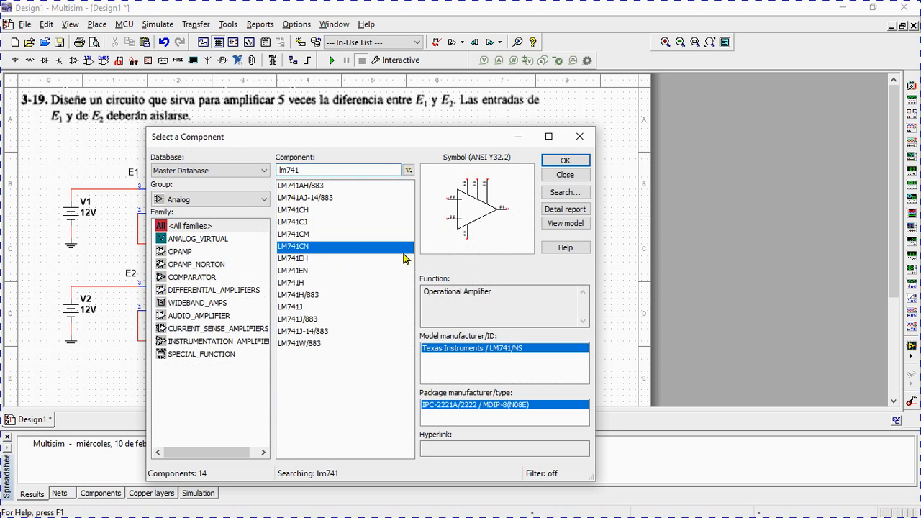
left_click(565, 159)
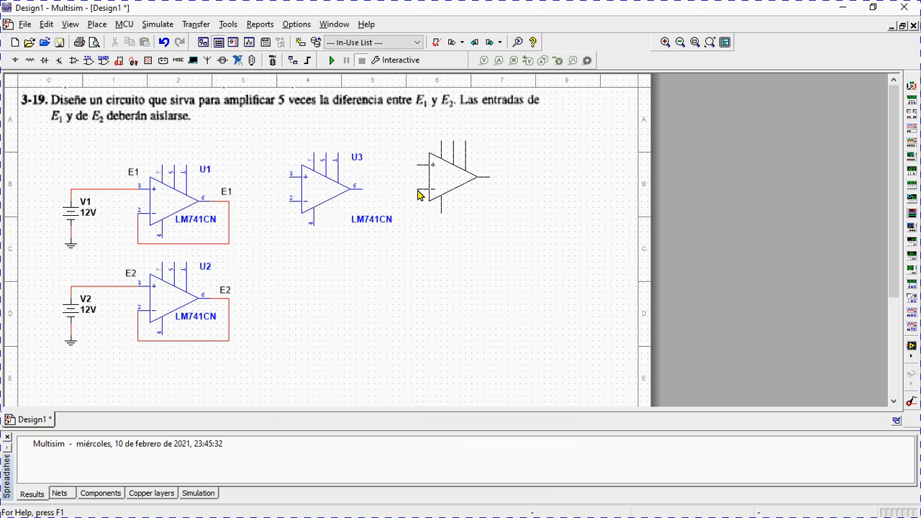
key("Escape")
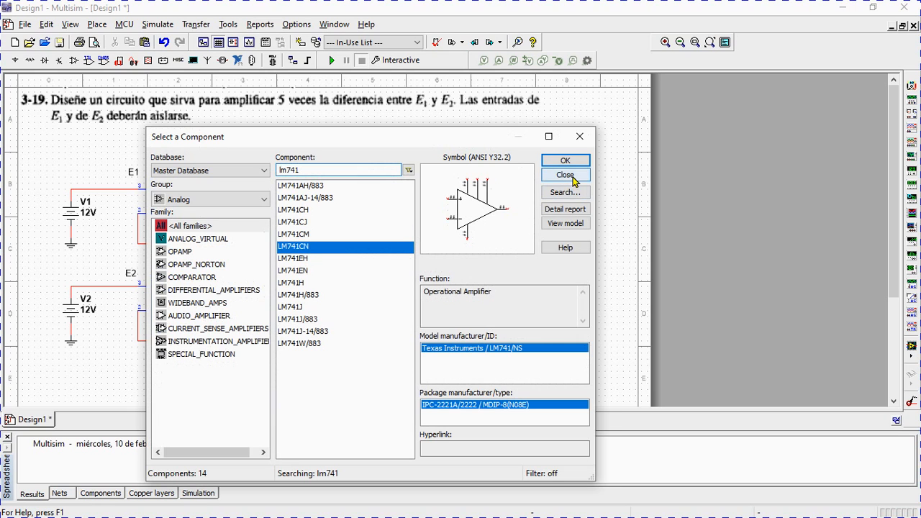
left_click(564, 175)
Move the LM741CN value labels of U3 and U4 up and left, close to their op-amp symbols
left_click(373, 223)
left_click_drag(374, 223, 354, 204)
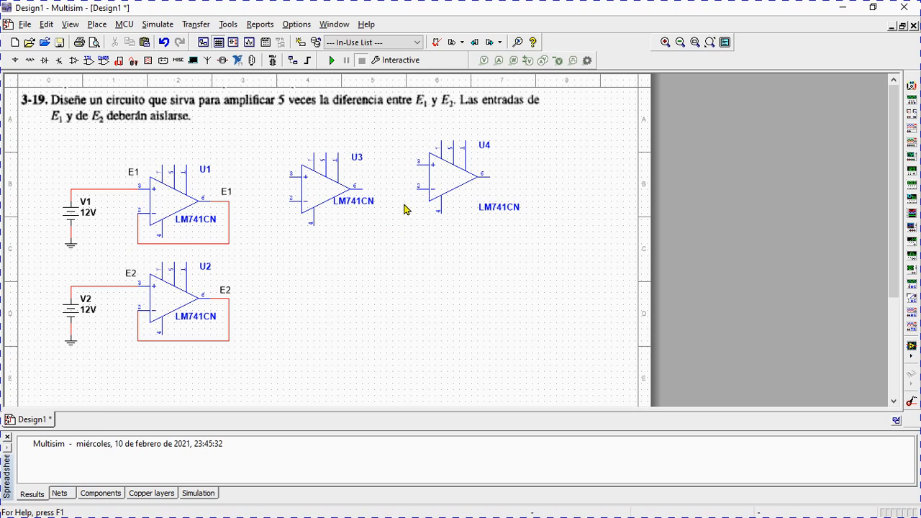
left_click(504, 208)
left_click_drag(502, 207, 482, 194)
left_click(360, 220)
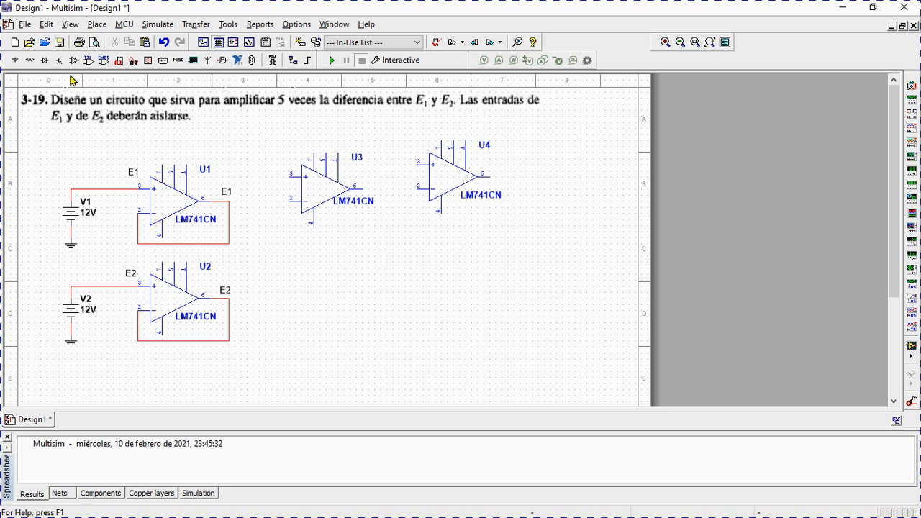
Place two 1 kΩ resistors, one between U1's output and U3's inverting input and the other below U3
left_click(31, 62)
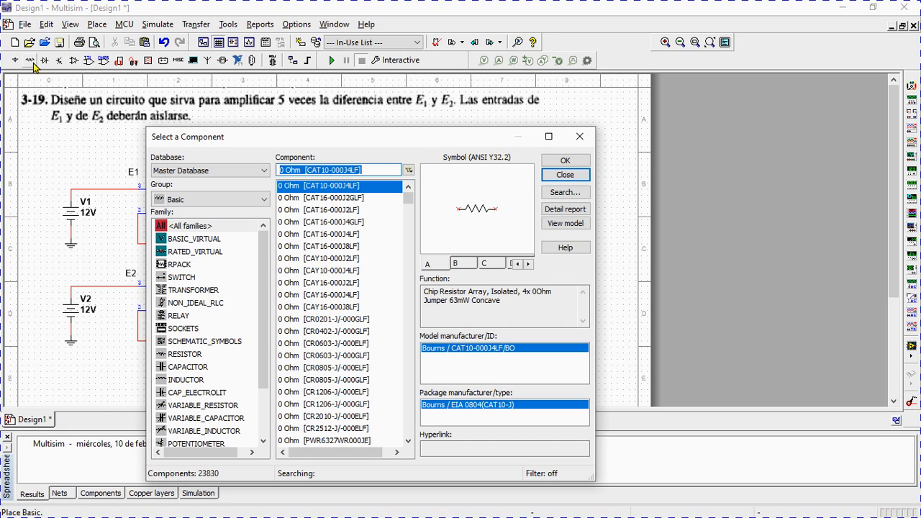
left_click(188, 354)
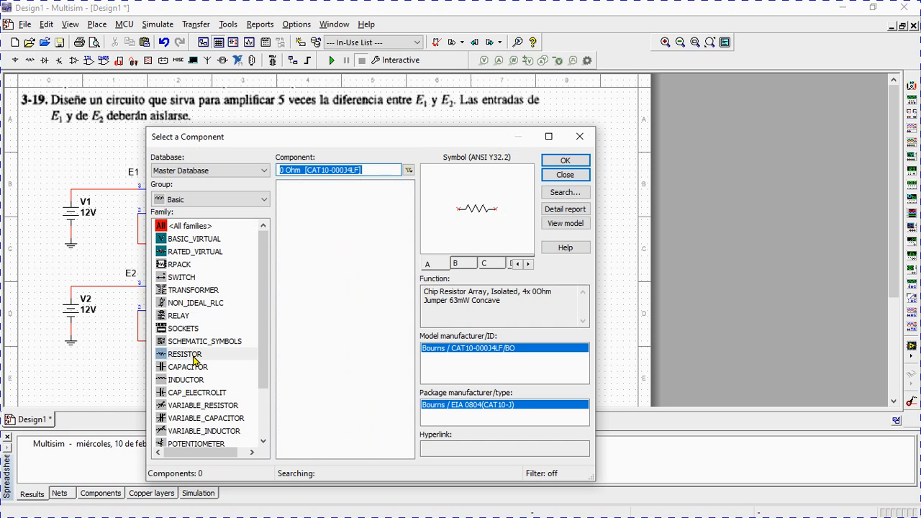
type("1k")
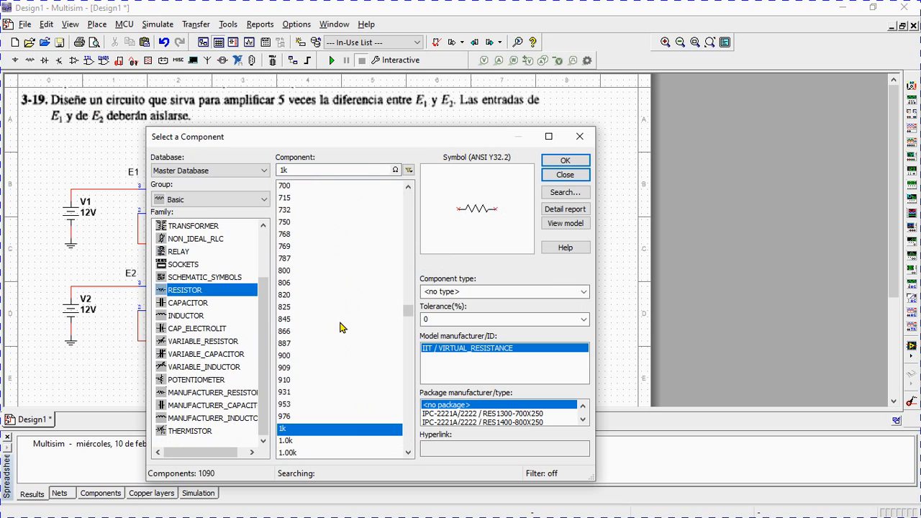
left_click(565, 160)
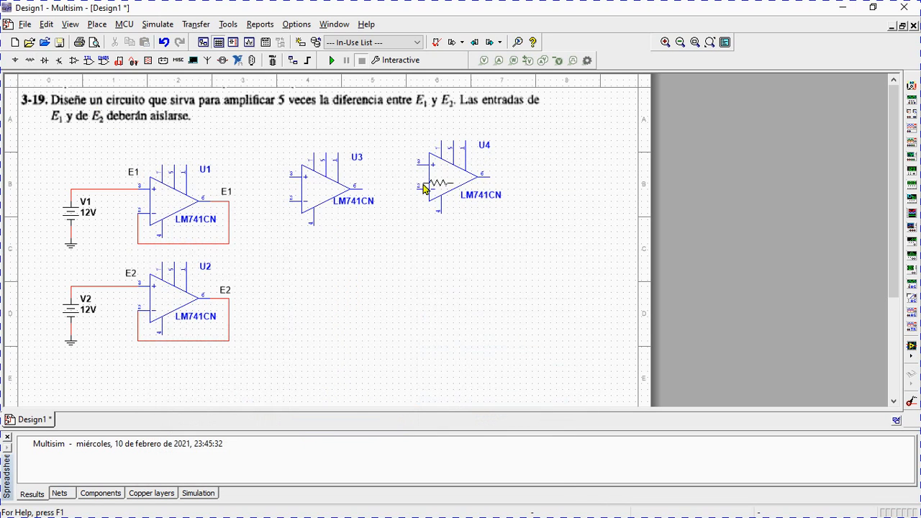
left_click(246, 205)
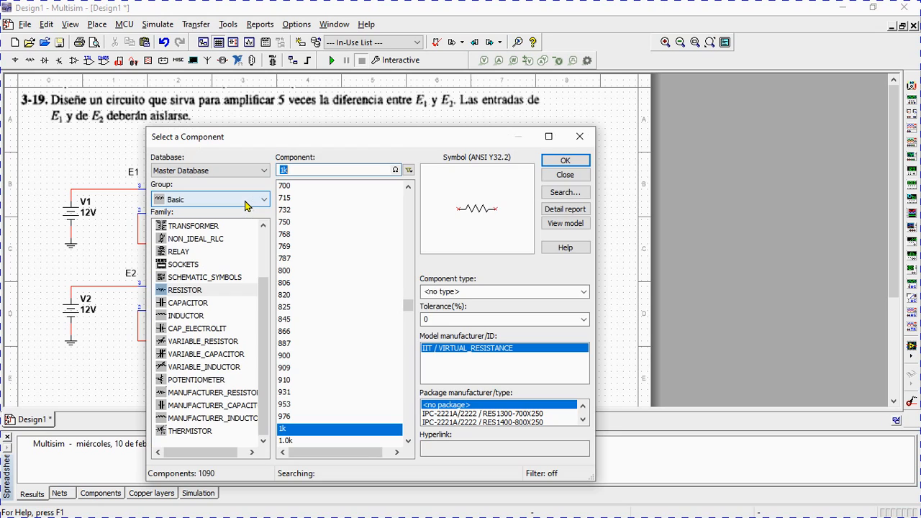
left_click(548, 161)
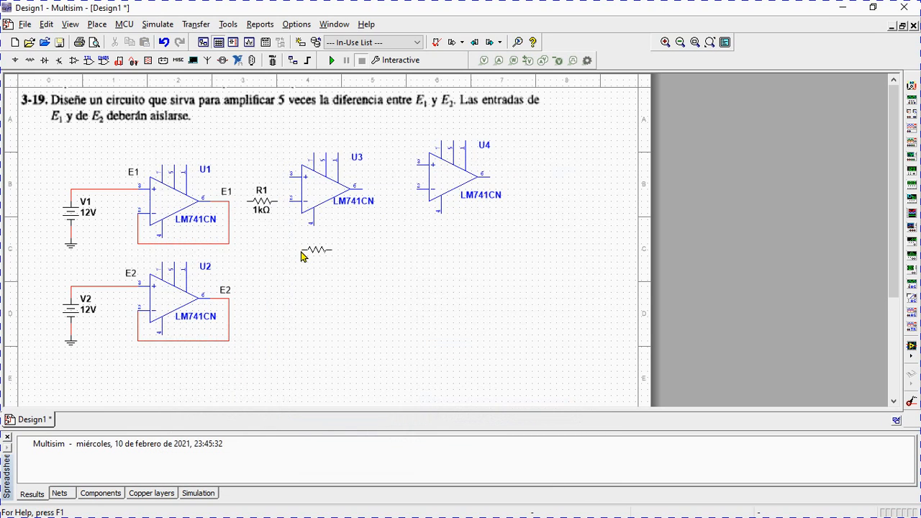
left_click(302, 256)
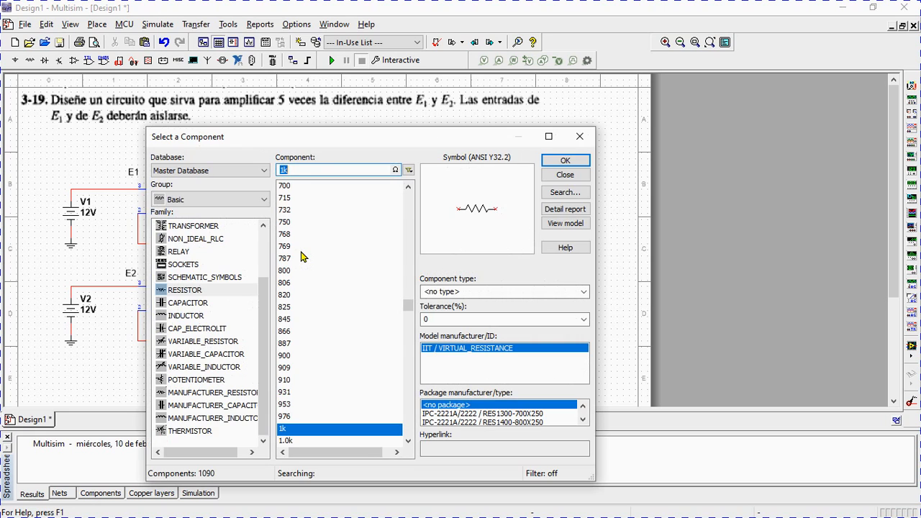
left_click(562, 177)
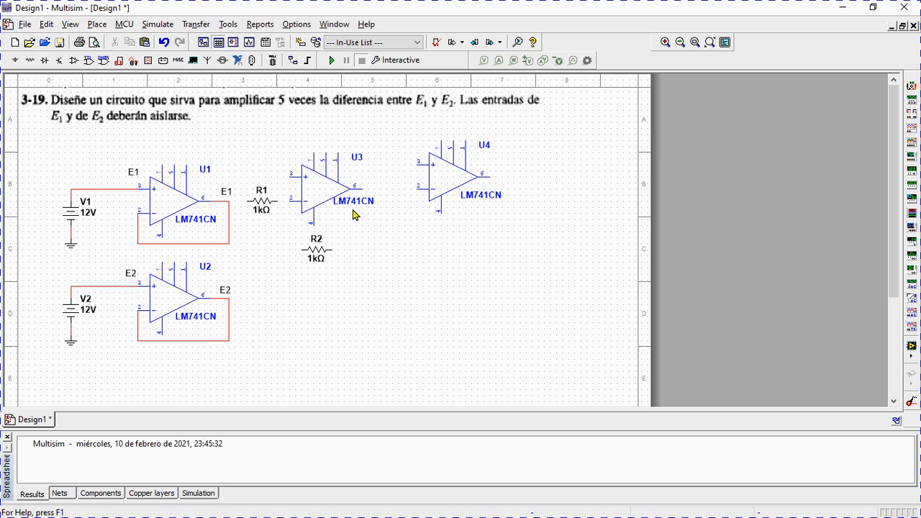
Wire R2 as feedback between U3's output and its inverting input
left_click(362, 188)
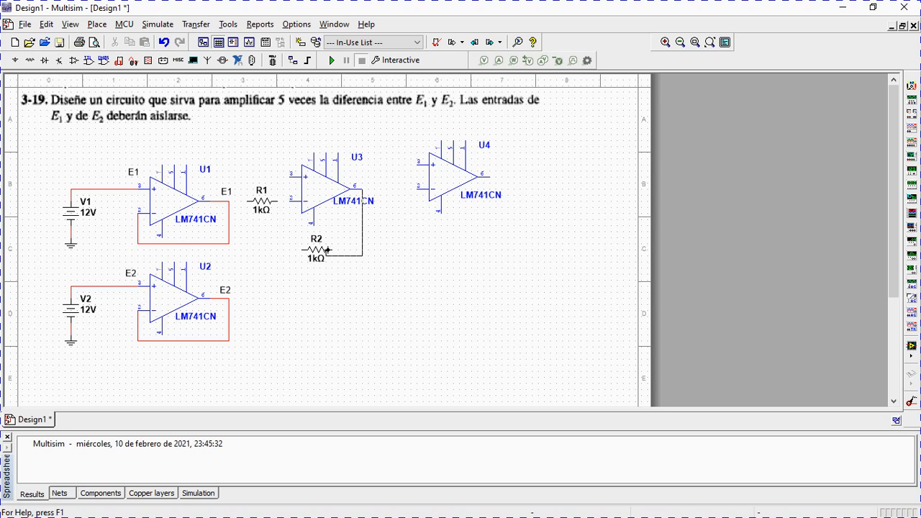
key("Escape")
left_click(333, 251)
left_click(289, 200)
left_click(303, 249)
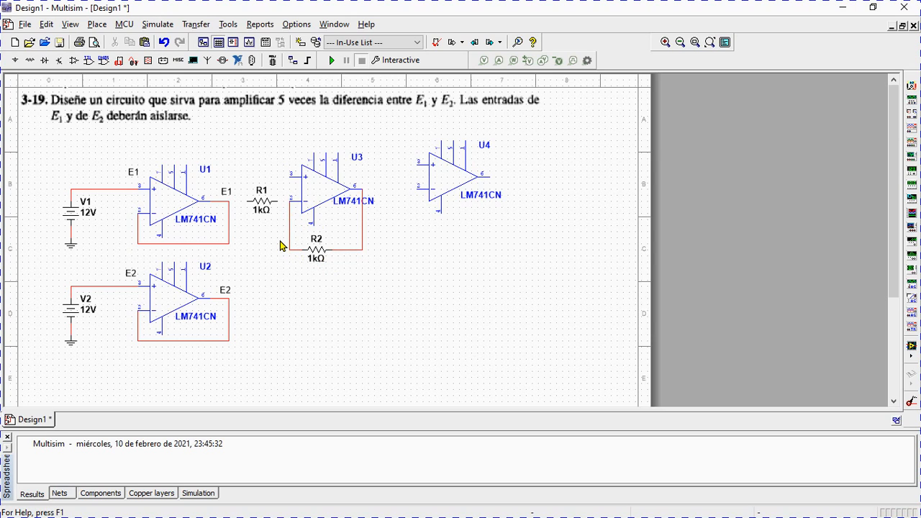
Try to wire R1's right end to U3's inverting input, and undo the last action
left_click(277, 201)
left_click(290, 200)
key("ctrl+z")
Try to draw a wire from the corner of U1's output loop to R1's left end
left_click(99, 24)
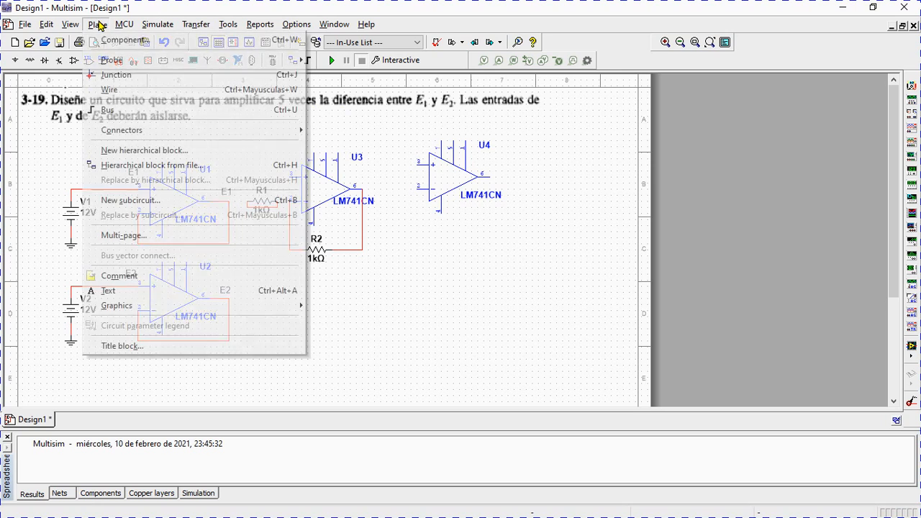
left_click(116, 89)
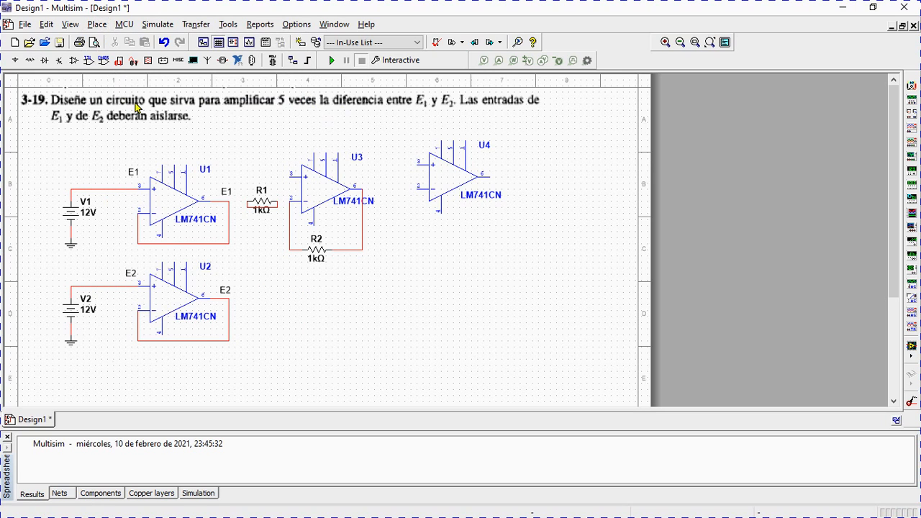
left_click(231, 204)
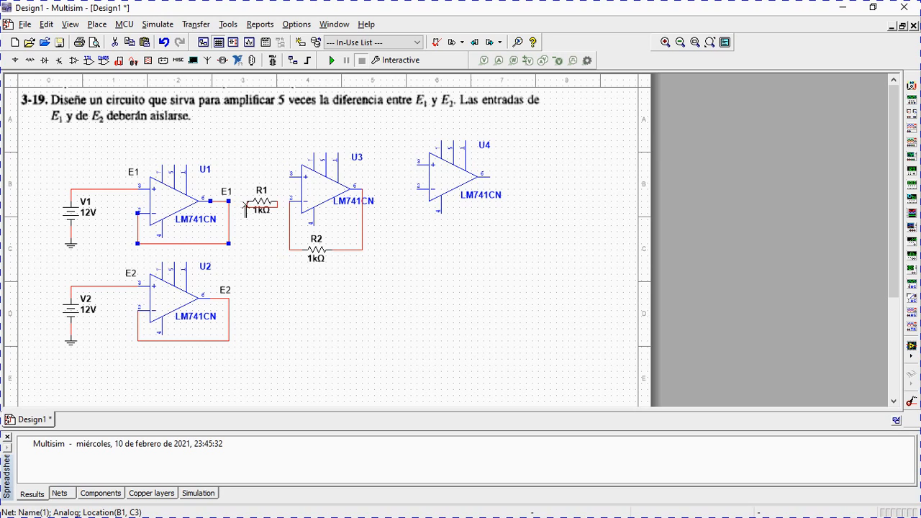
left_click(246, 205)
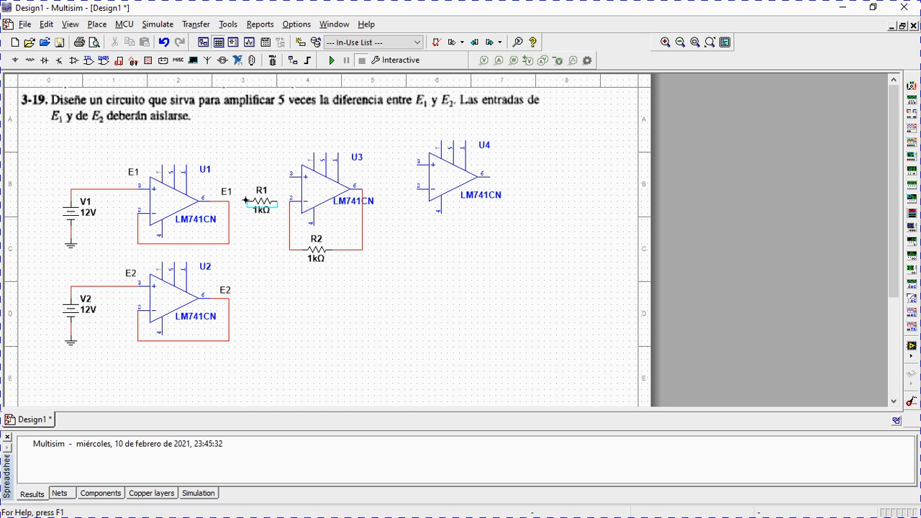
left_click(228, 201)
key("ctrl+z")
left_click(229, 219)
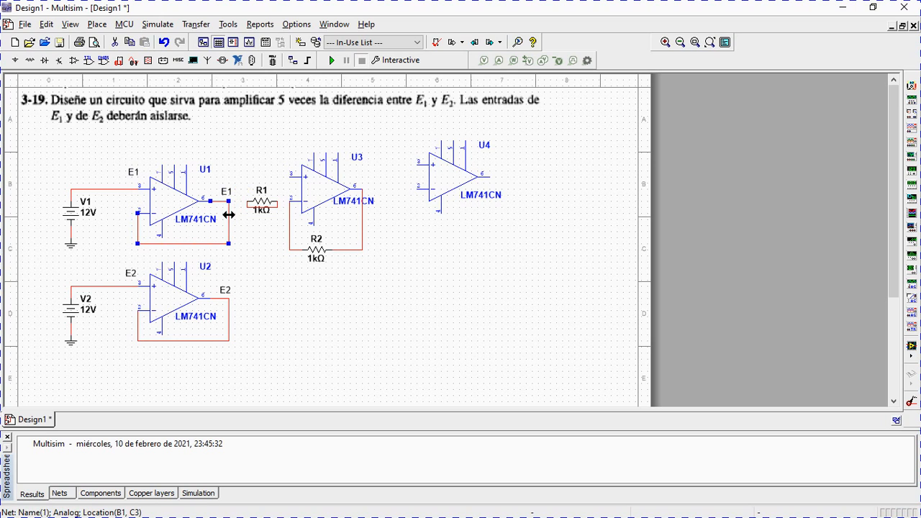
left_click(98, 25)
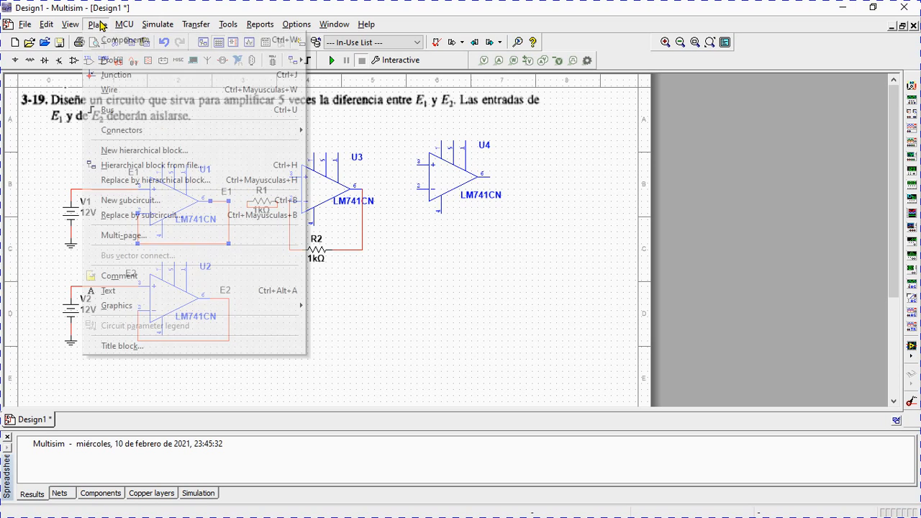
left_click(121, 89)
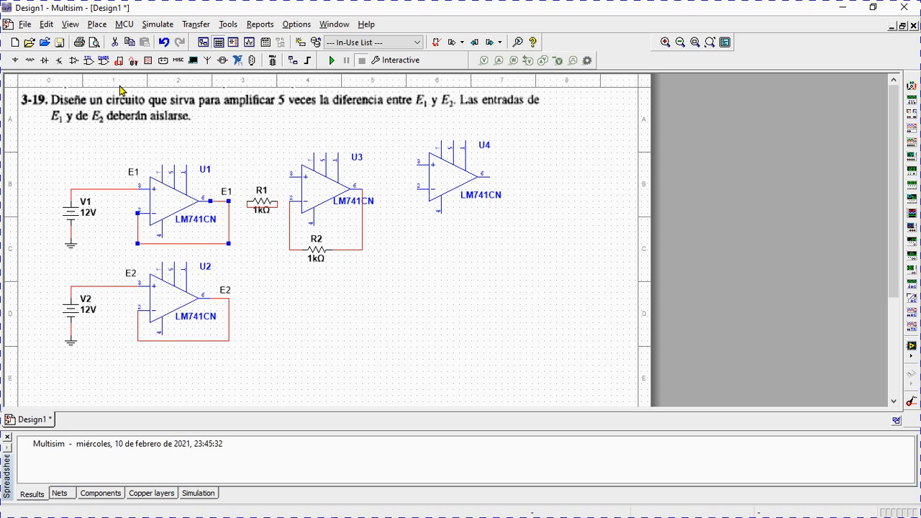
left_click(228, 203)
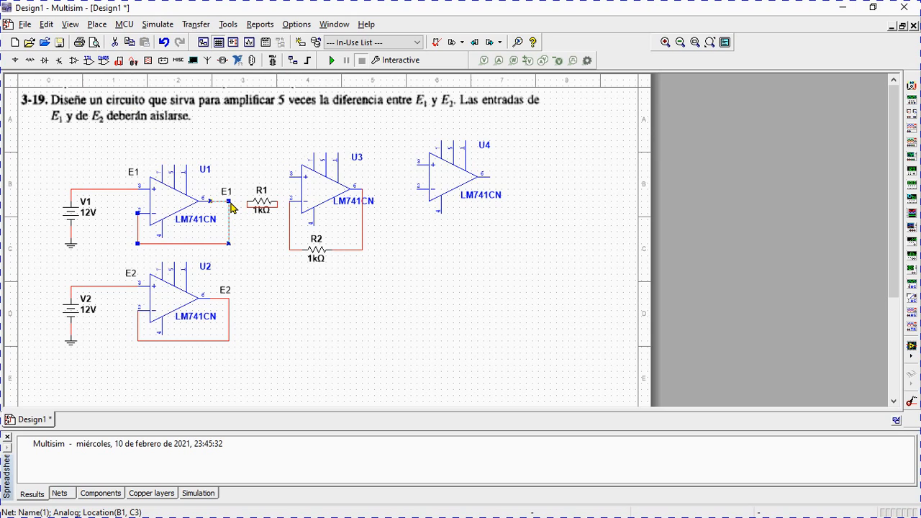
left_click(235, 203)
left_click(243, 210)
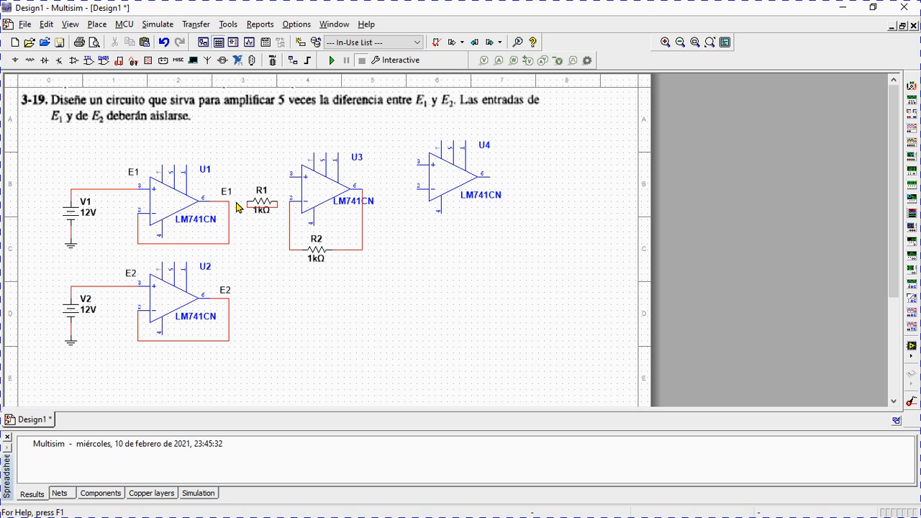
Try to draw a wire from the gap before R1 back to U1's output wire
left_click(96, 24)
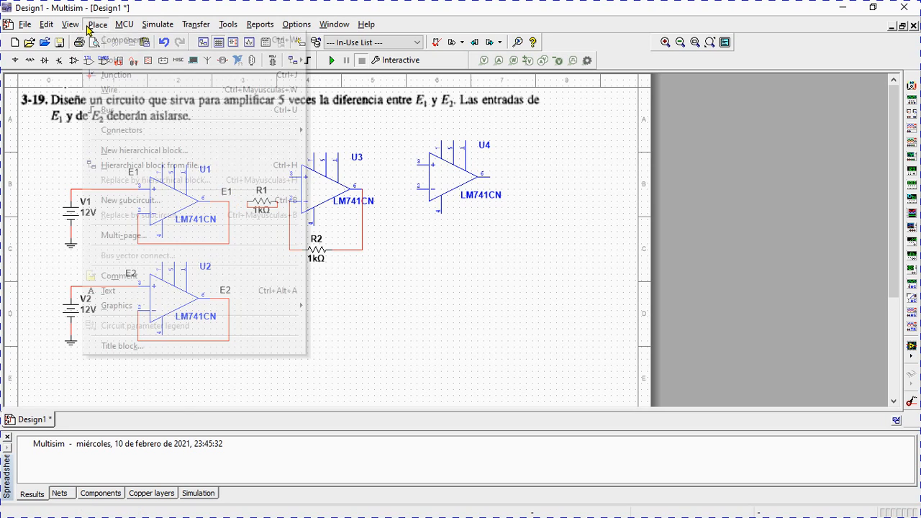
left_click(117, 88)
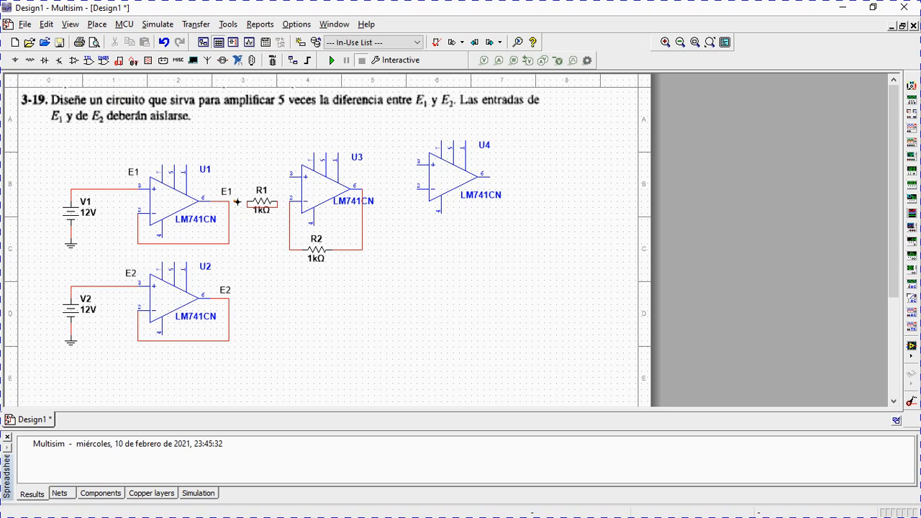
left_click(234, 202)
left_click(222, 201)
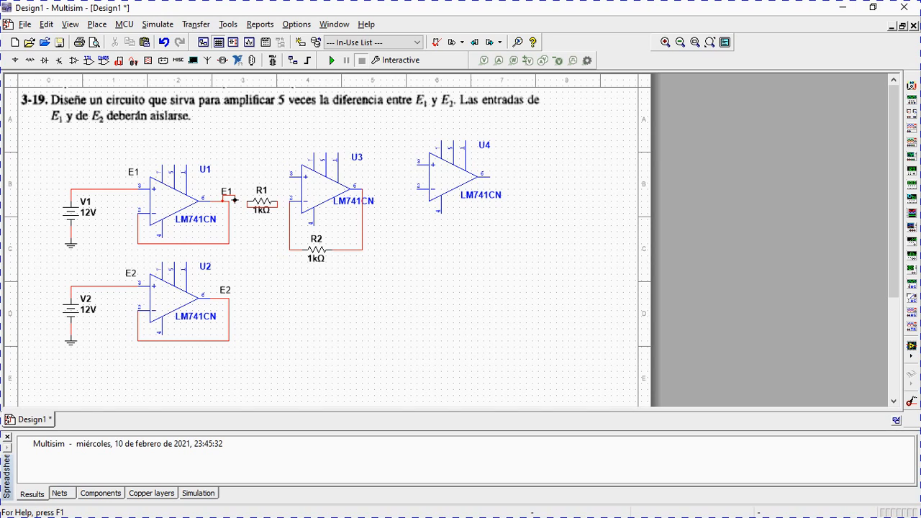
left_click(234, 201)
key("Escape")
Wire R1 between U1's output loop and U3's inverting input node
left_click(245, 217)
left_click(247, 200)
left_click(228, 202)
left_click(277, 202)
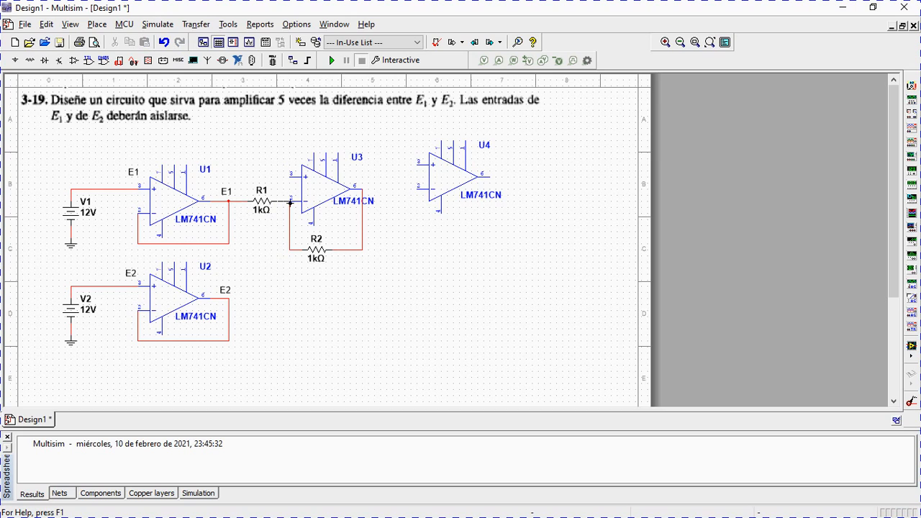
left_click(289, 201)
left_click(288, 207)
Place two 1 kΩ resistors, one between U3's output and U4's inverting input and the other below U4
left_click(32, 62)
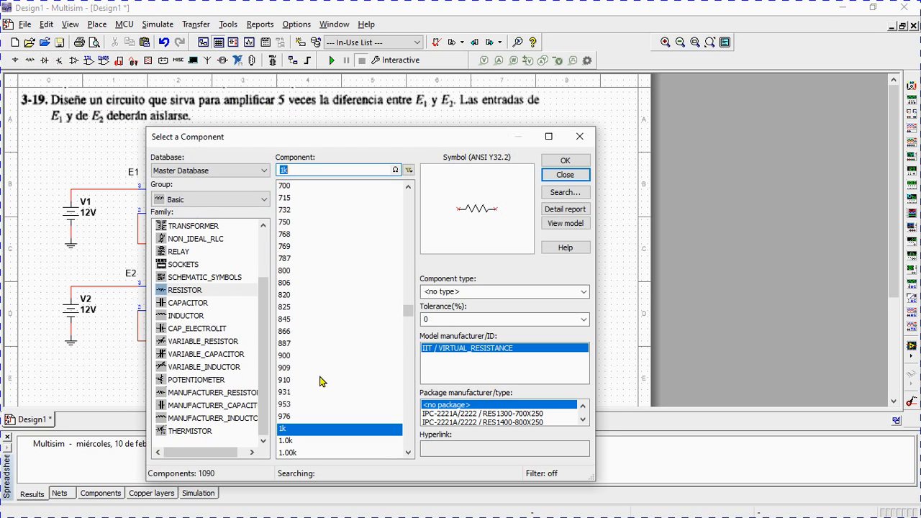
left_click(562, 160)
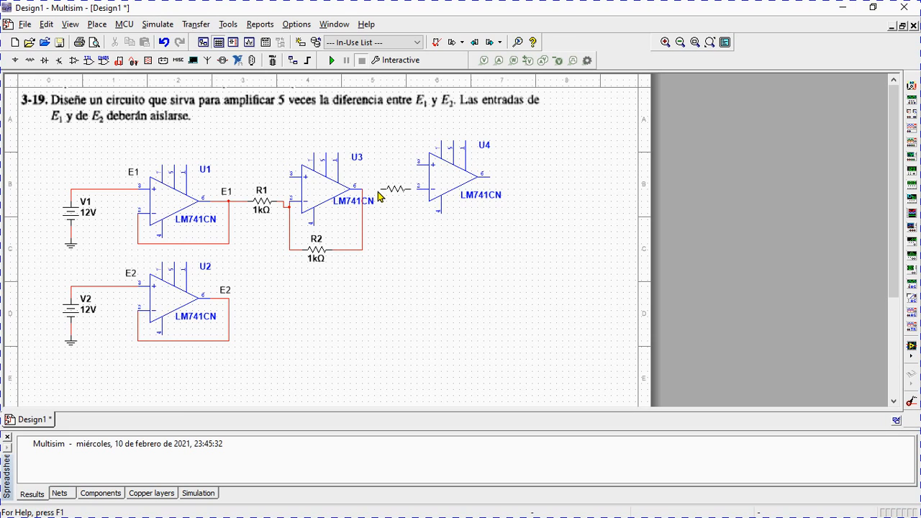
left_click(378, 196)
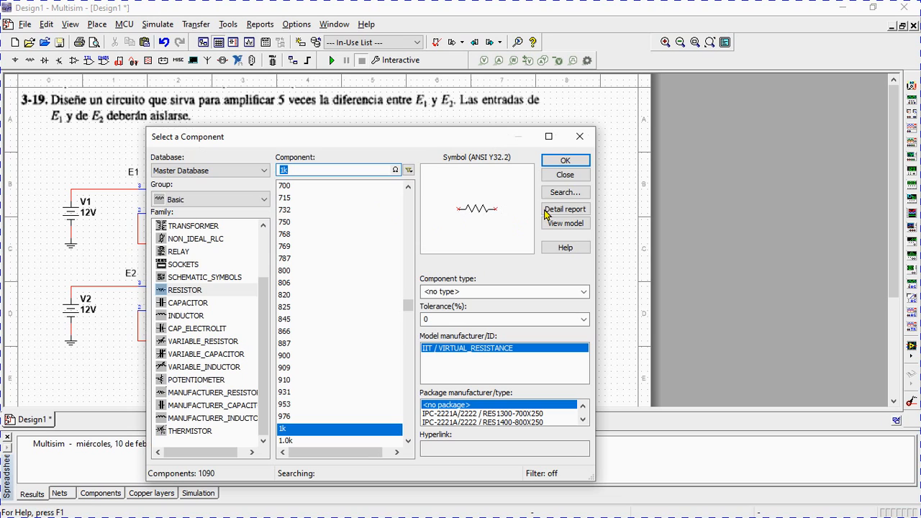
left_click(563, 161)
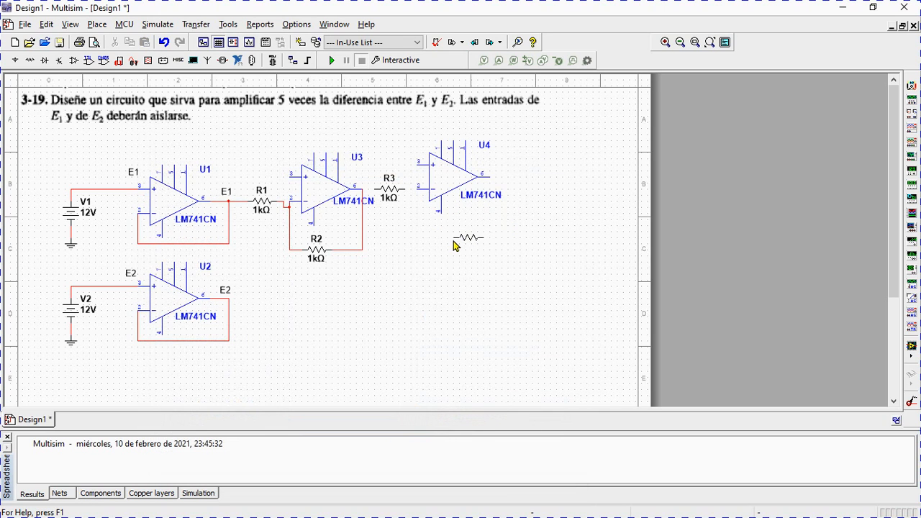
left_click(447, 248)
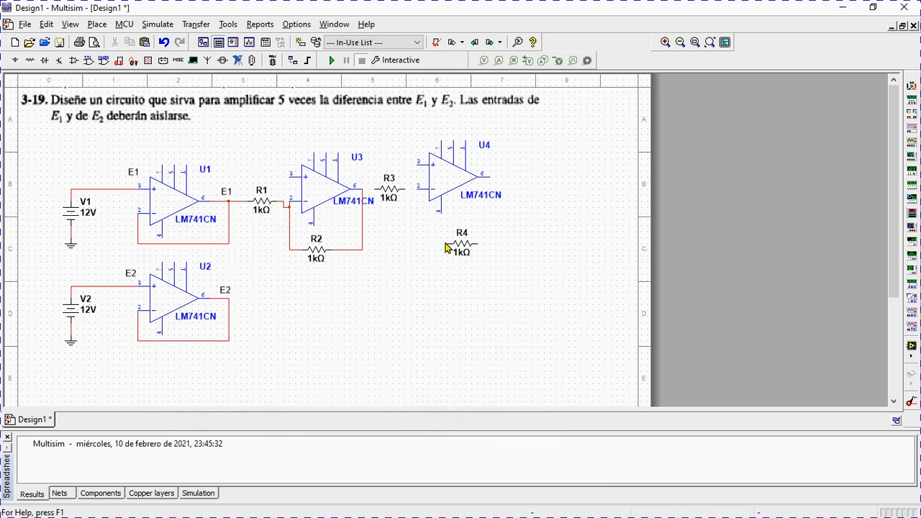
left_click(565, 175)
mouse_move(410, 140)
left_mouse_down()
mouse_move(461, 194)
mouse_move(433, 176)
mouse_move(408, 130)
left_mouse_up()
left_click(475, 147)
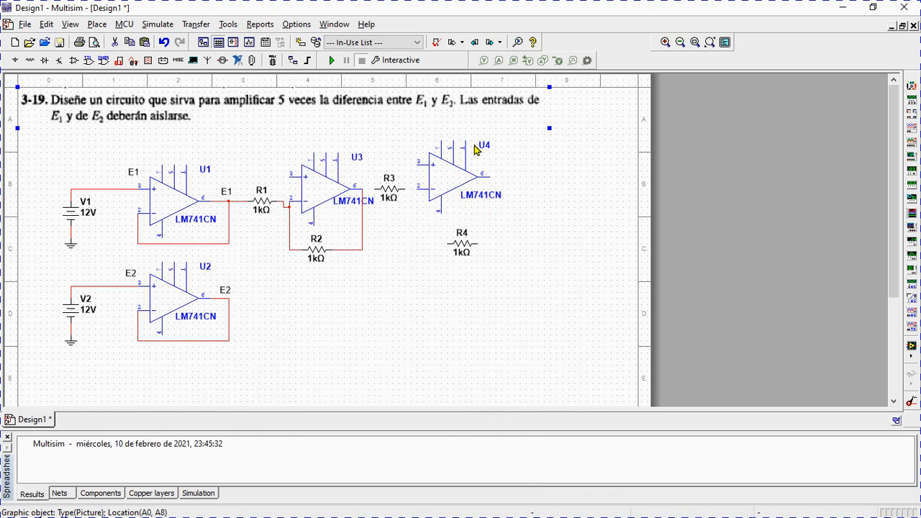
double_click(464, 173)
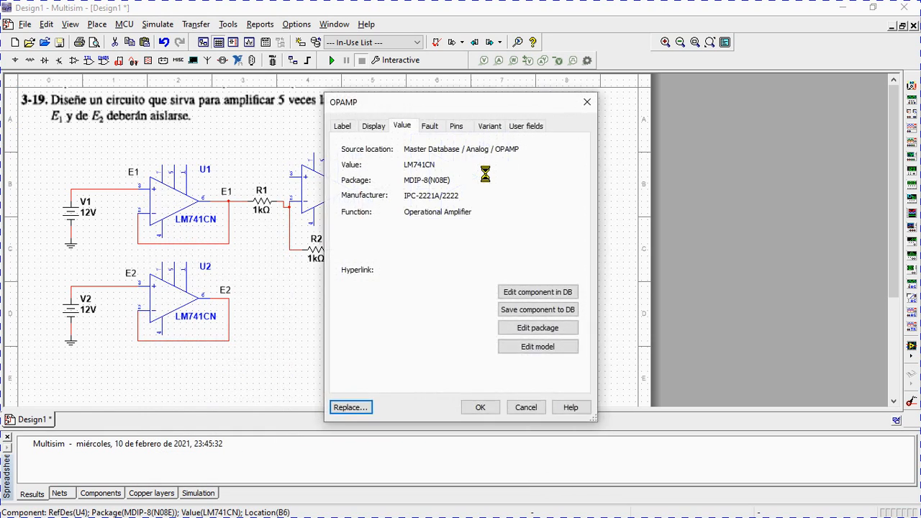
left_click(526, 407)
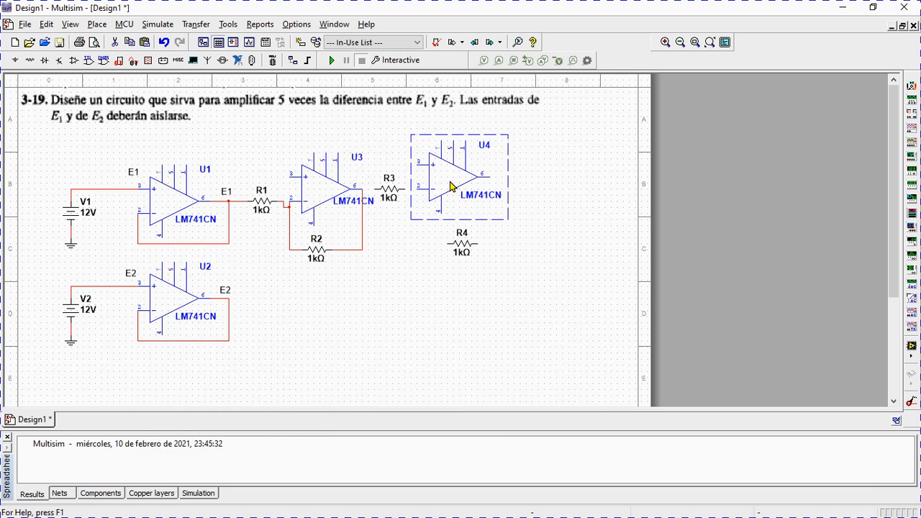
Move U4 and the resistor R4 below it to the right, leaving more room after R3
left_click_drag(449, 189, 481, 187)
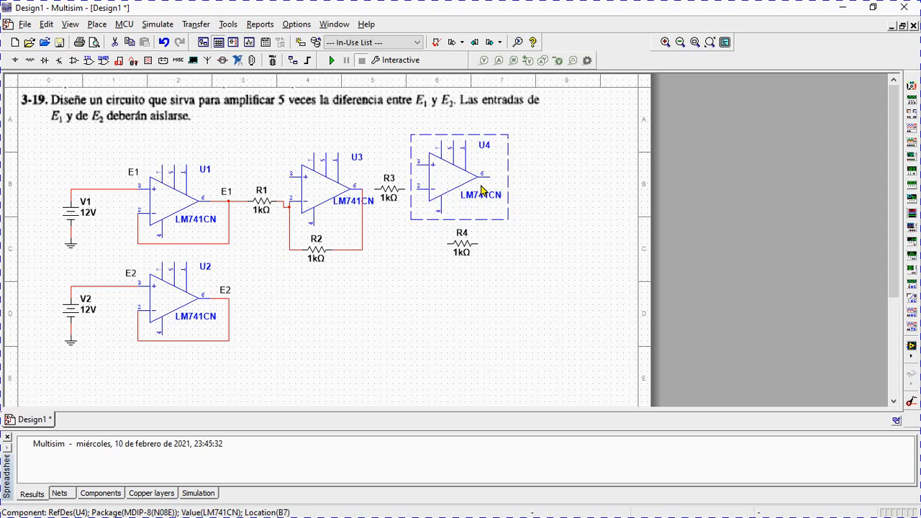
left_click(464, 245)
left_click_drag(464, 245, 483, 245)
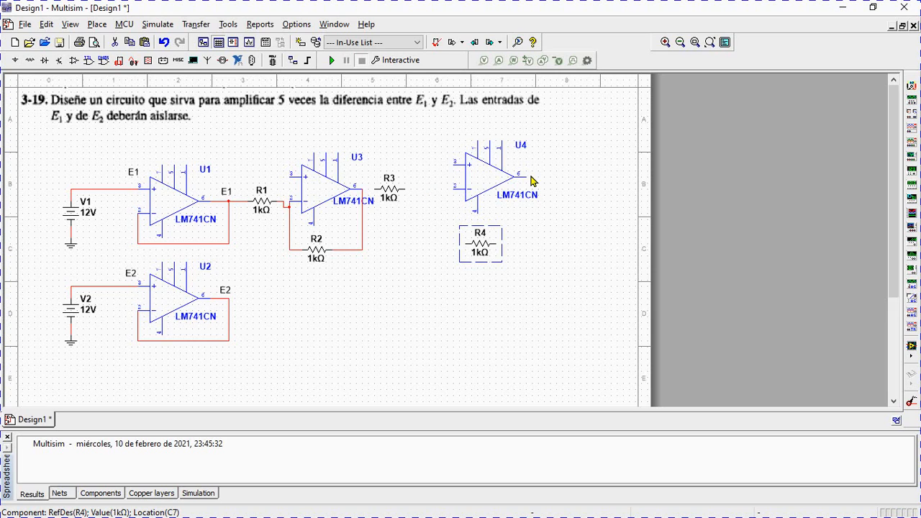
Wire R4 as feedback between U4's output and inverting input, and shift R3 right towards U4
left_click(527, 177)
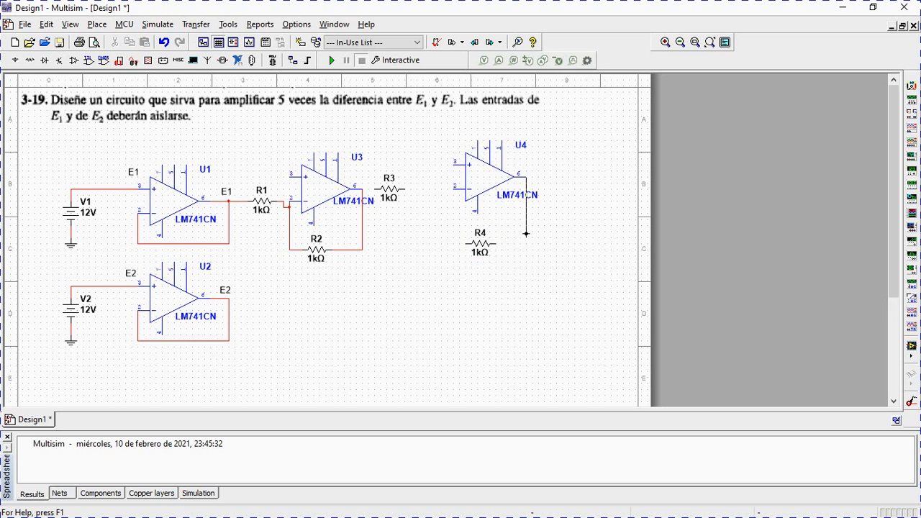
left_click(497, 245)
left_click(394, 192)
left_click_drag(395, 191, 404, 193)
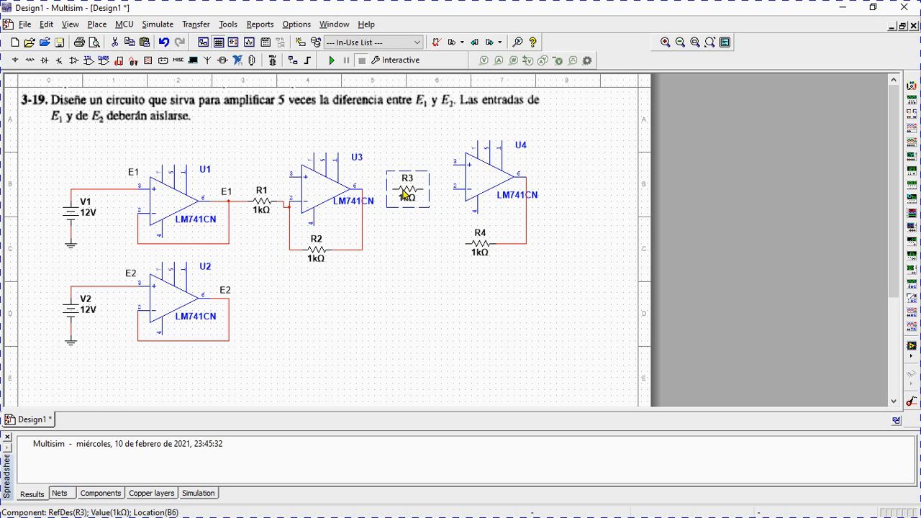
left_click(465, 244)
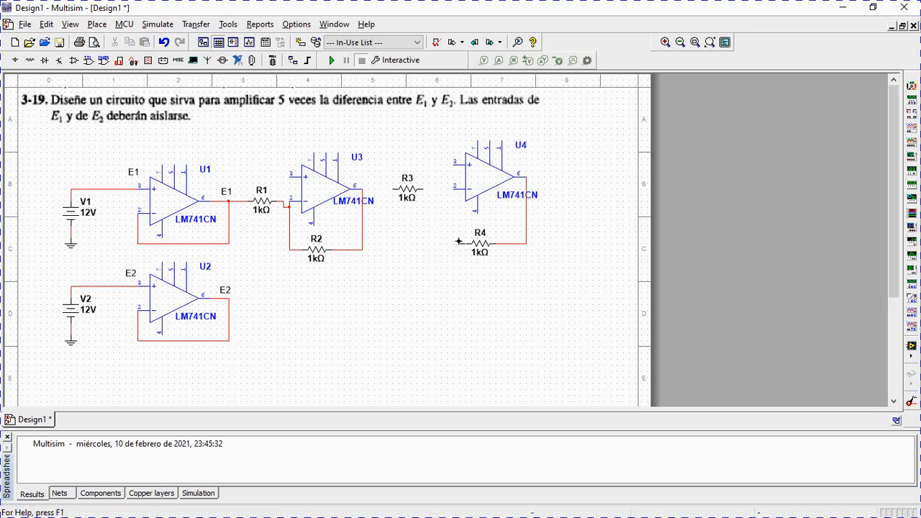
left_click(452, 189)
Wire R3 between U3's output and U4's inverting input node
left_click(424, 189)
left_click(452, 191)
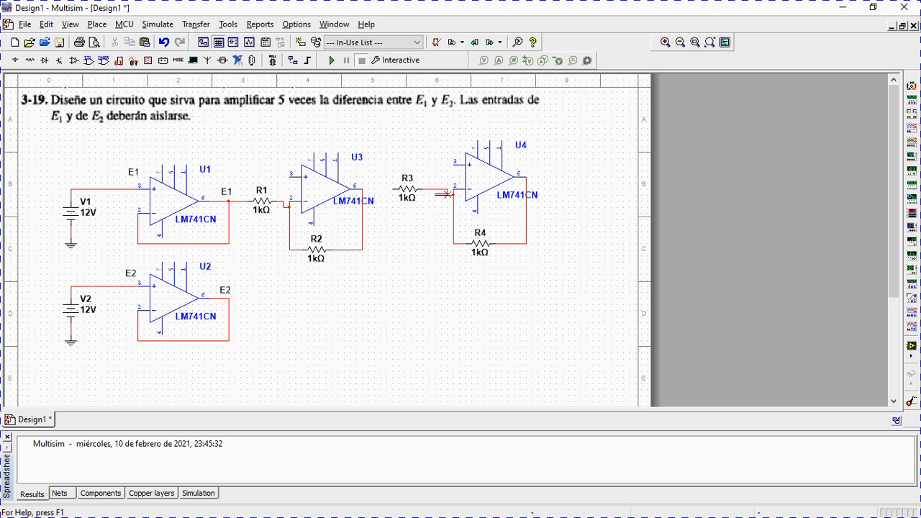
left_click(393, 188)
left_click(362, 189)
left_click(364, 192)
Try to place a junction on U2's output loop near its upper corner
left_click(96, 24)
left_click(108, 74)
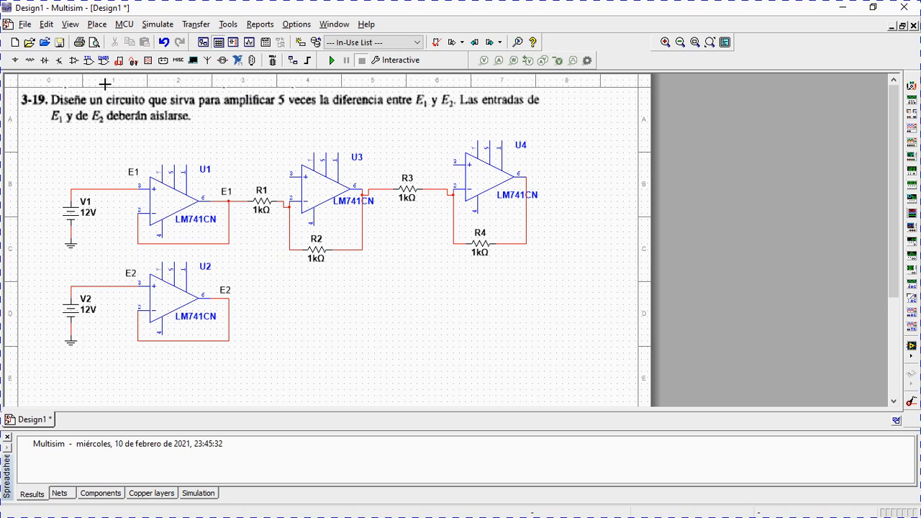
left_click(228, 314)
left_click(228, 302)
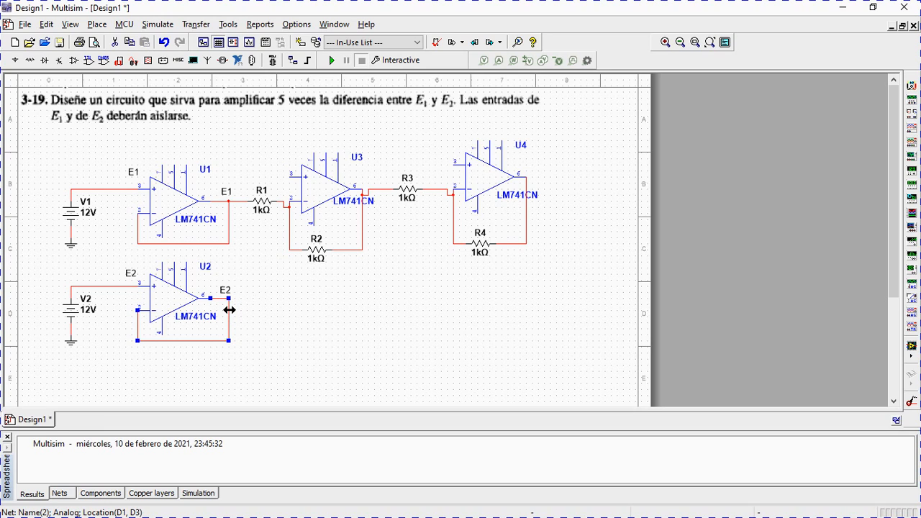
Try to start a wire from the upper corner of U2's output loop
left_click(97, 24)
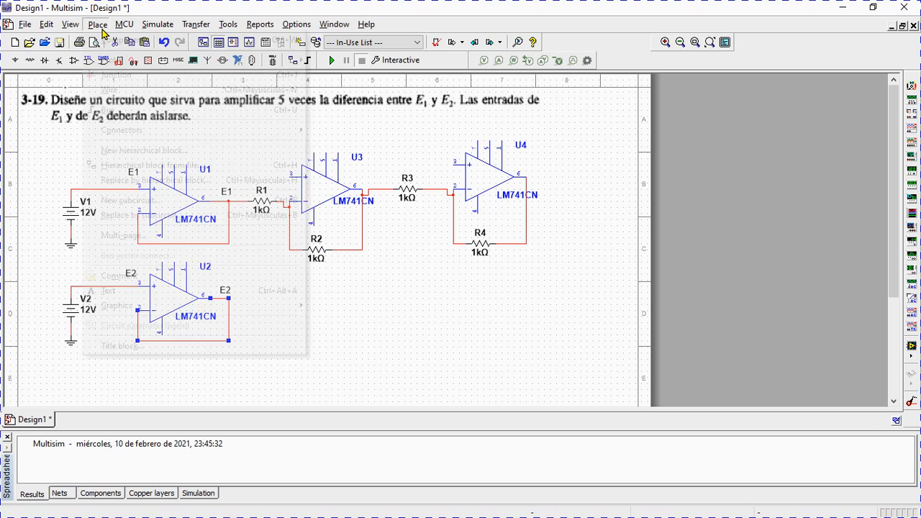
left_click(111, 90)
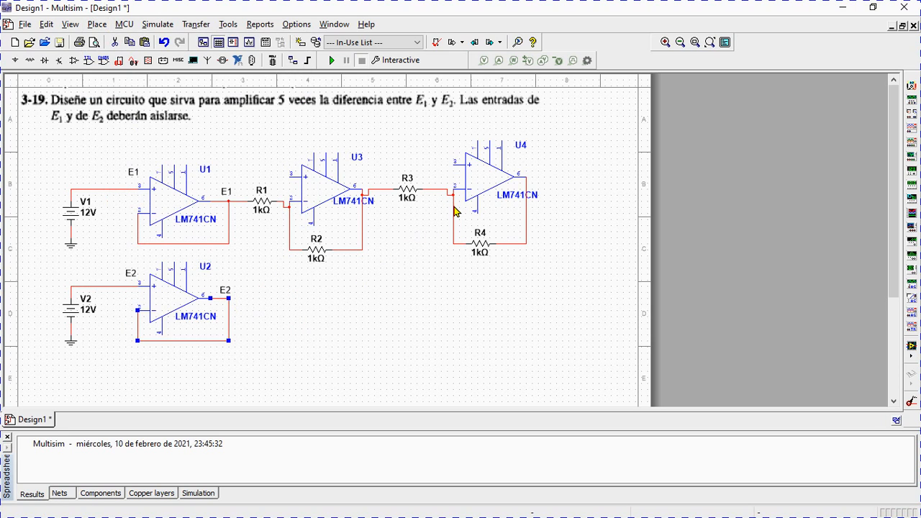
left_click(107, 28)
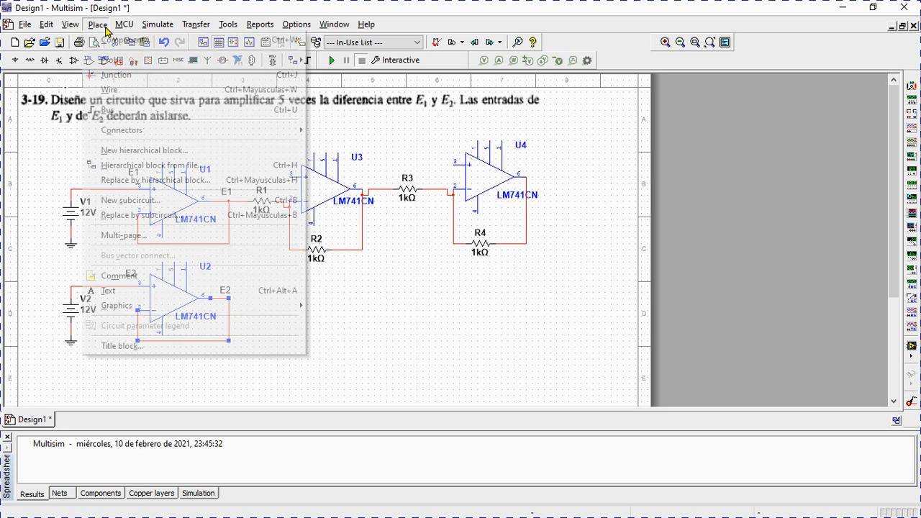
left_click(108, 91)
left_click(242, 317)
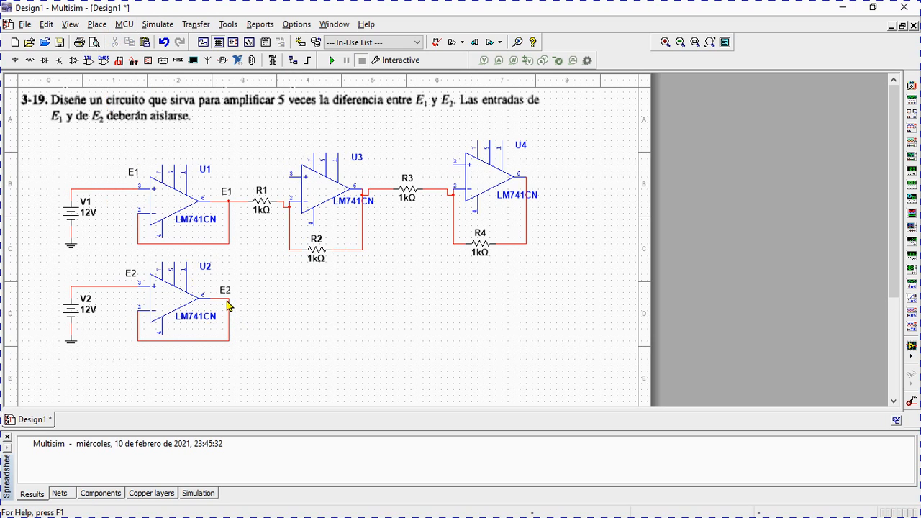
left_click(97, 24)
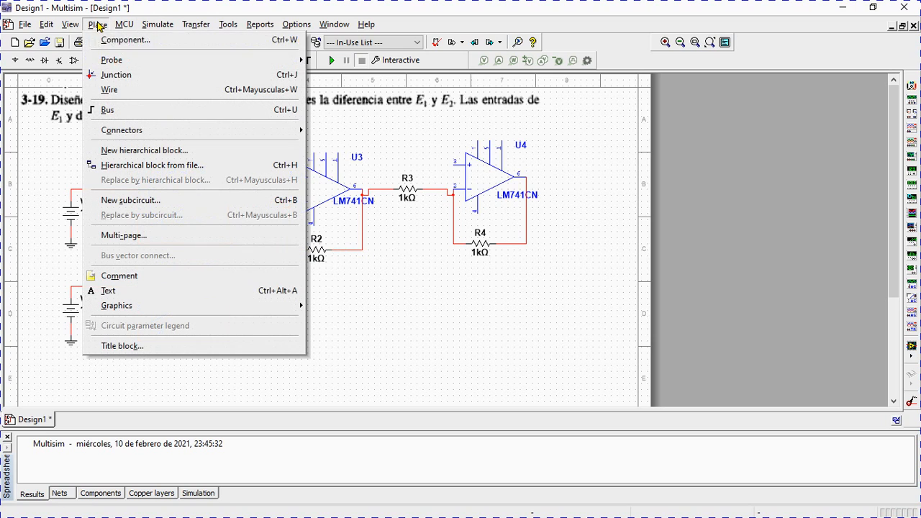
left_click(111, 90)
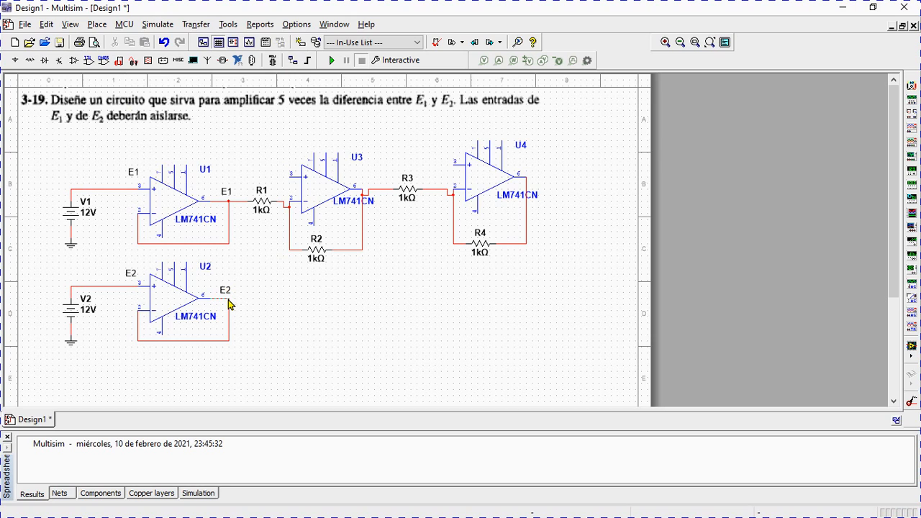
left_click(228, 300)
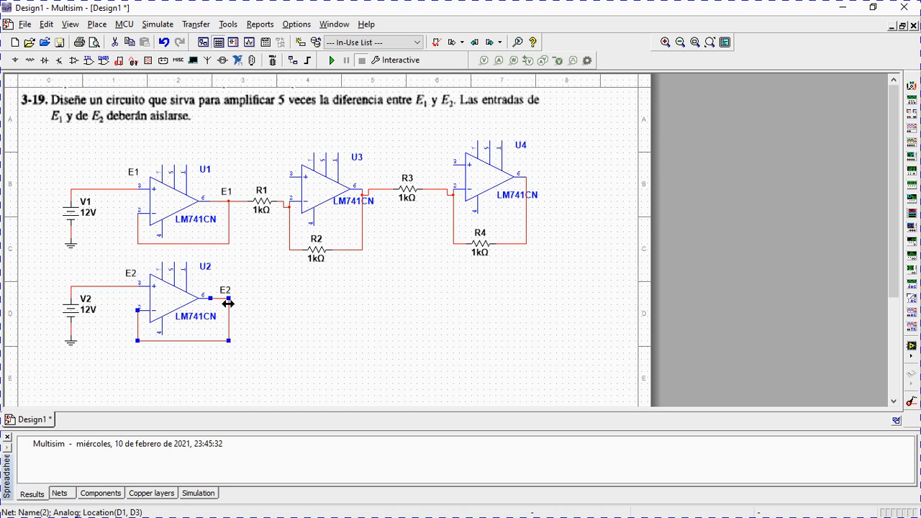
left_click_drag(227, 303, 233, 303)
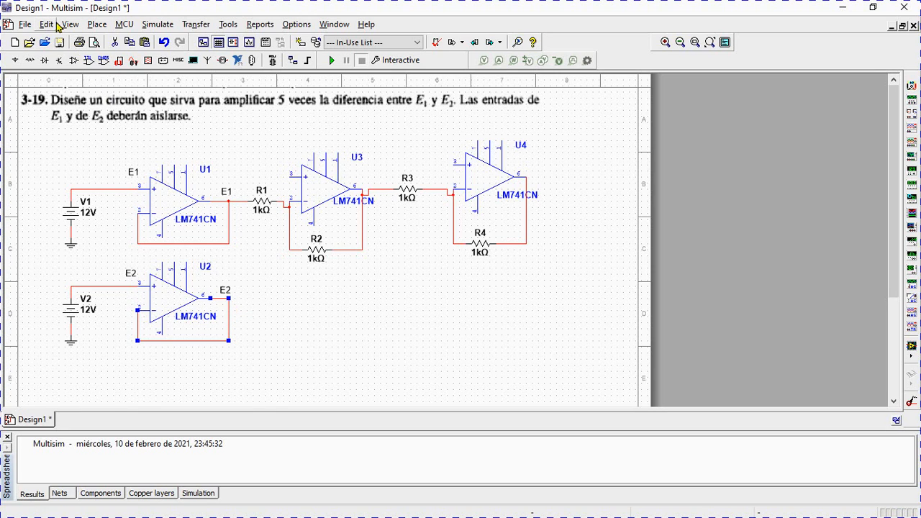
Wire U4's inverting input node to the vertical segment of U2's output loop
left_click(96, 24)
left_click(114, 97)
left_click(449, 200)
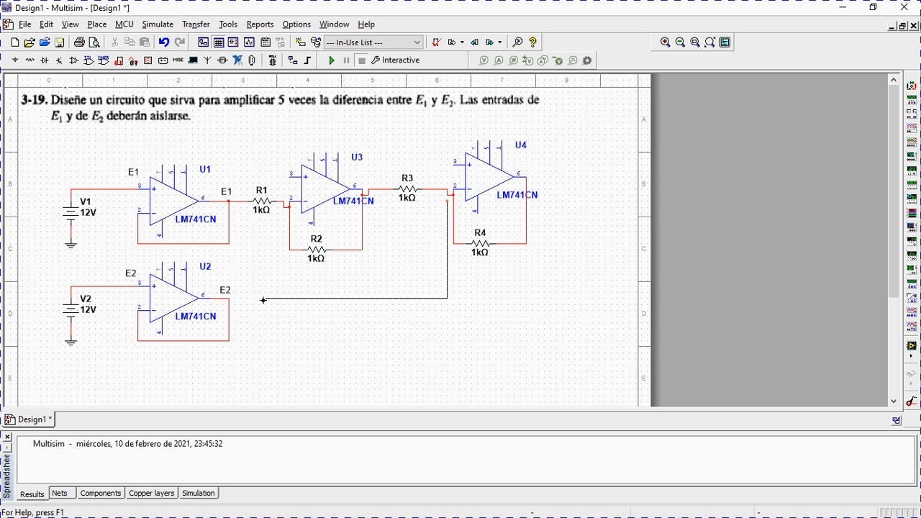
left_click(231, 310)
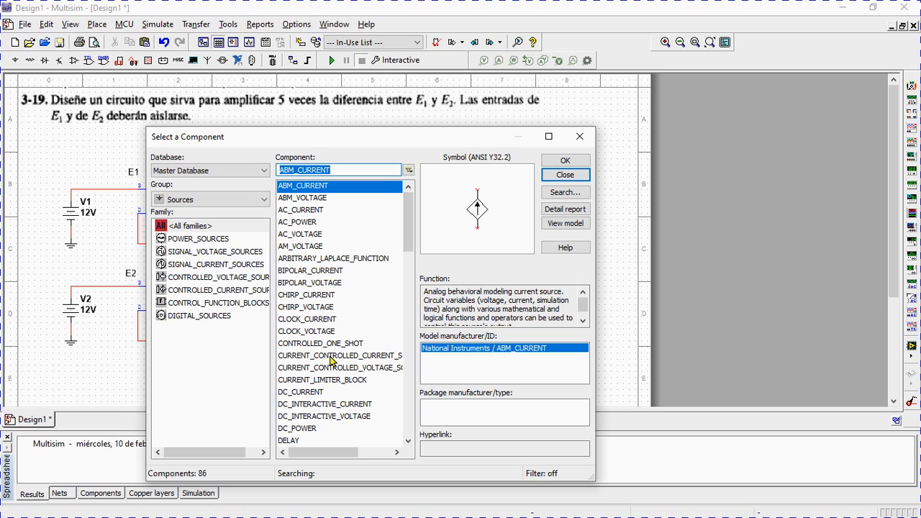
Place two GROUND components, one above R1 beside U3 and one beside U4's non-inverting input
left_click_drag(403, 232, 407, 274)
left_click(307, 393)
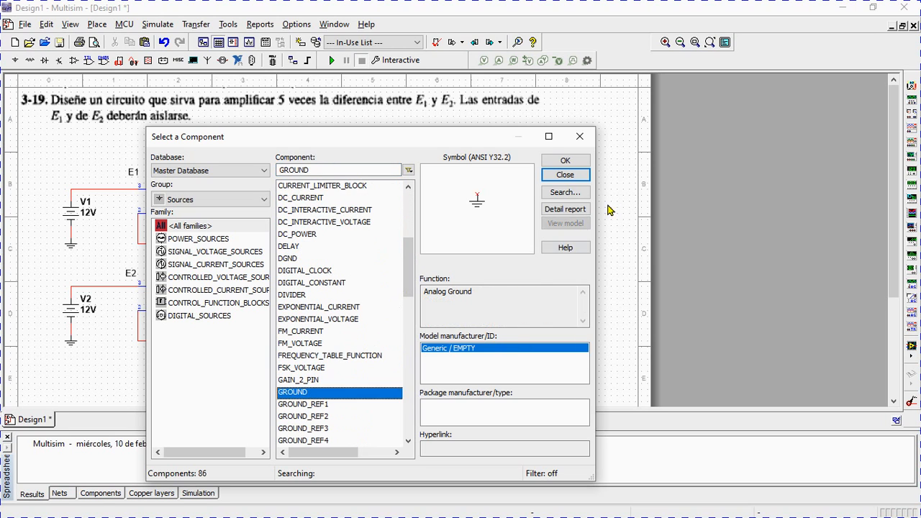
left_click(565, 159)
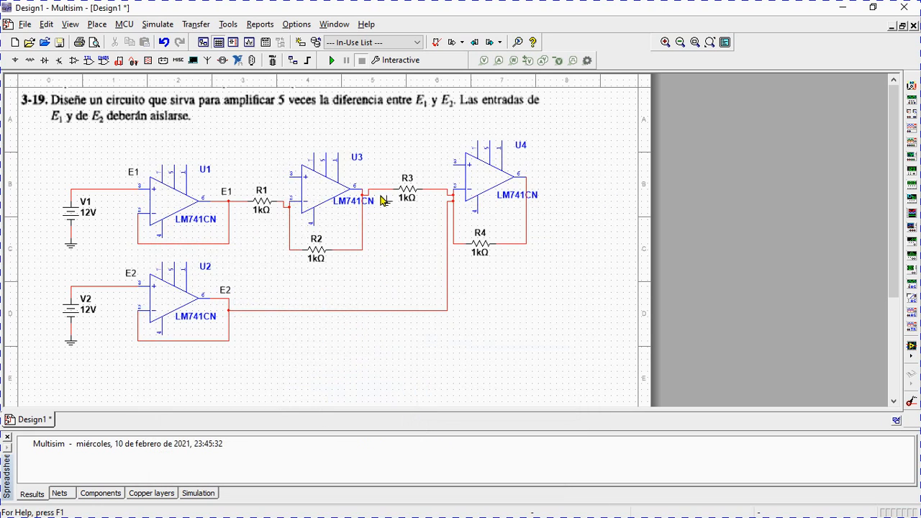
left_click(259, 162)
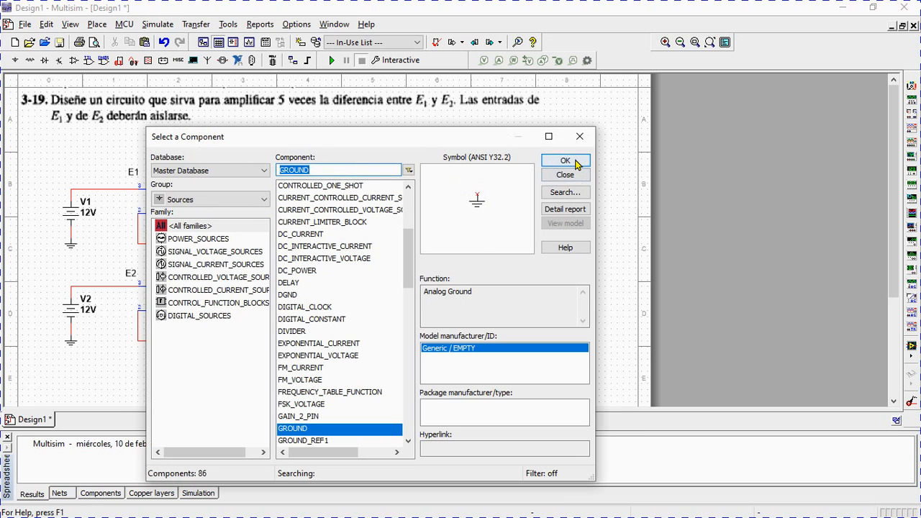
left_click(609, 179)
left_click(427, 166)
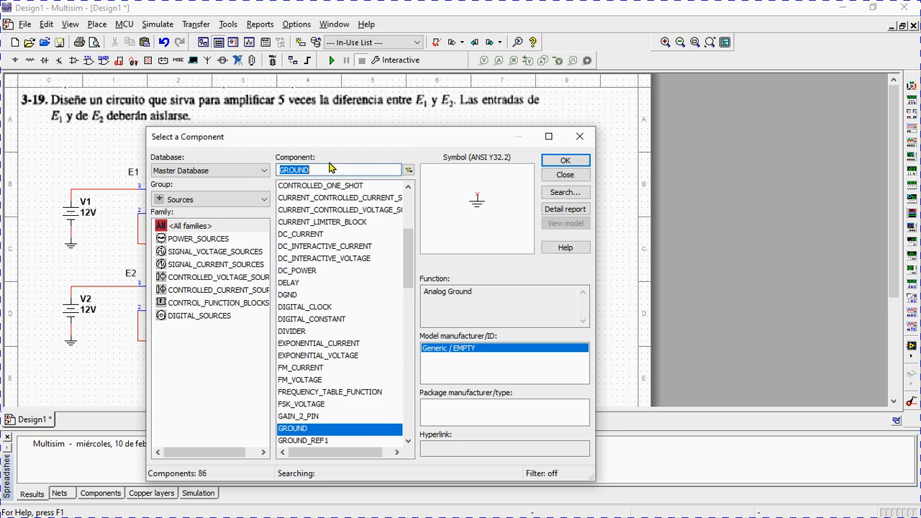
left_click(564, 176)
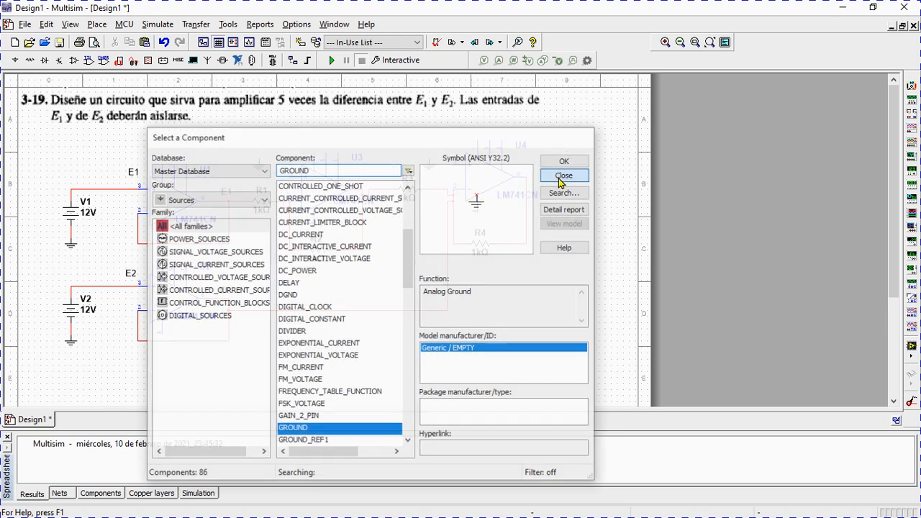
Wire the non-inverting inputs of U4 and U3 to their neighbouring ground symbols
left_click(453, 165)
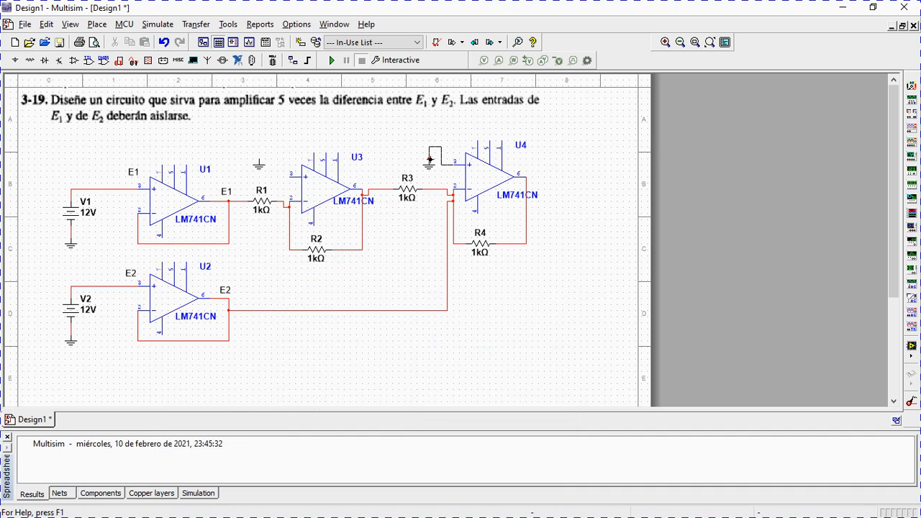
left_click(430, 159)
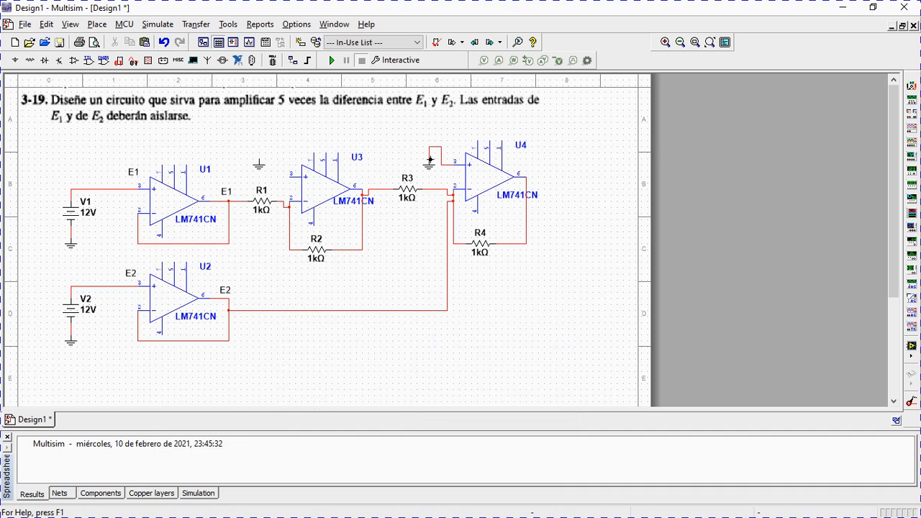
left_click(290, 176)
left_click(260, 158)
Place a DC_POWER source above R1, beside the ground wire of U3
left_click(23, 59)
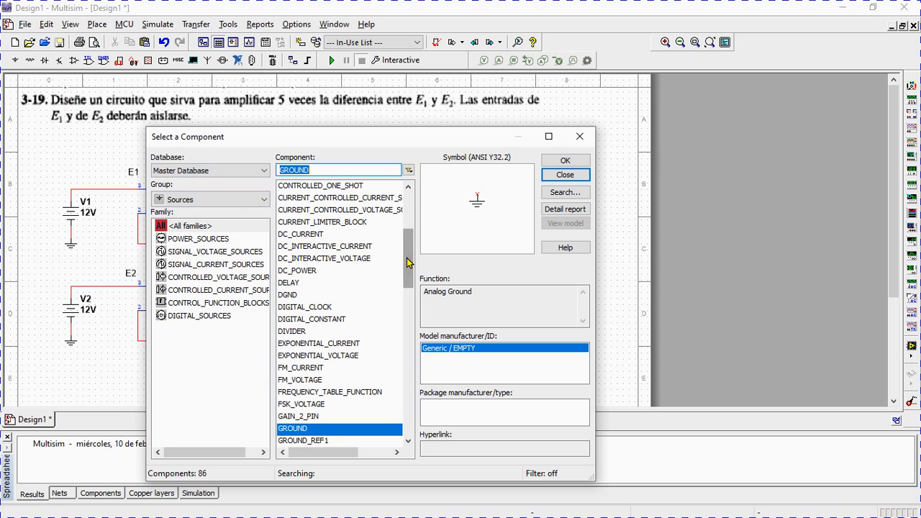
mouse_move(408, 261)
left_mouse_down()
mouse_move(410, 272)
mouse_move(407, 246)
mouse_move(407, 256)
left_mouse_up()
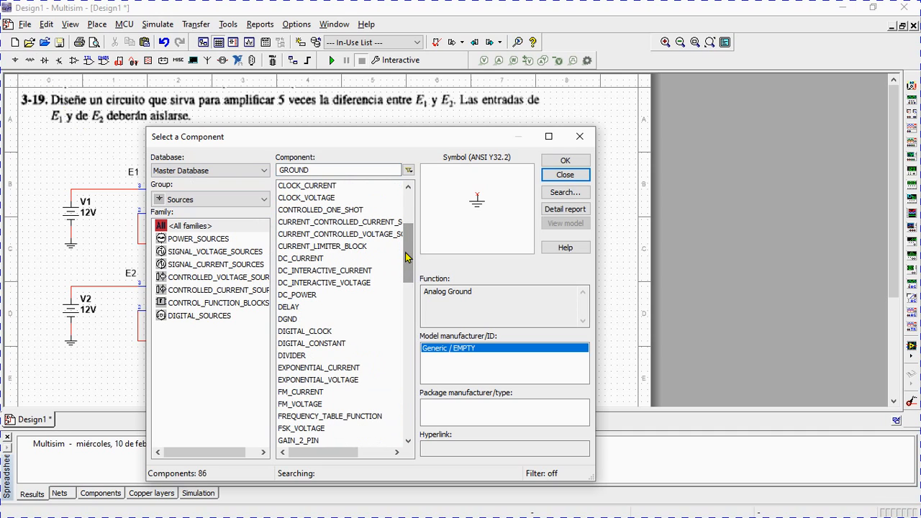
left_click(312, 295)
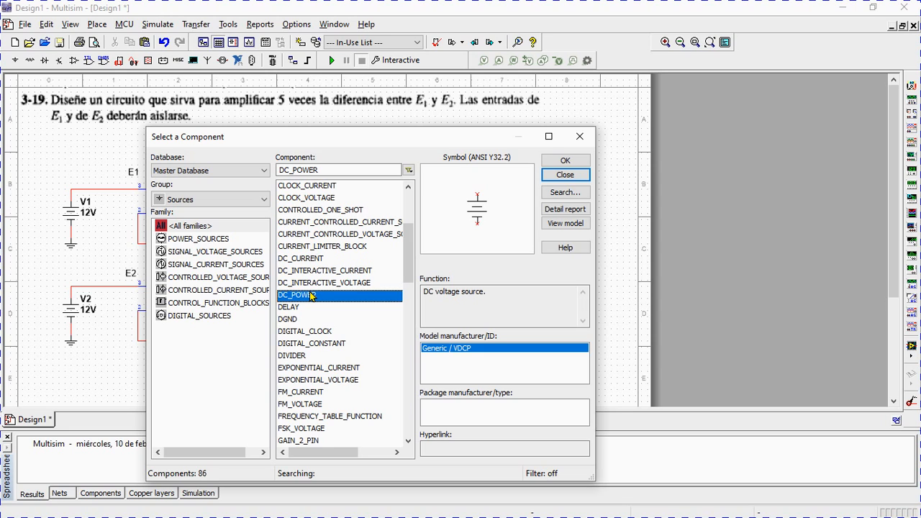
left_click_drag(407, 266, 408, 404)
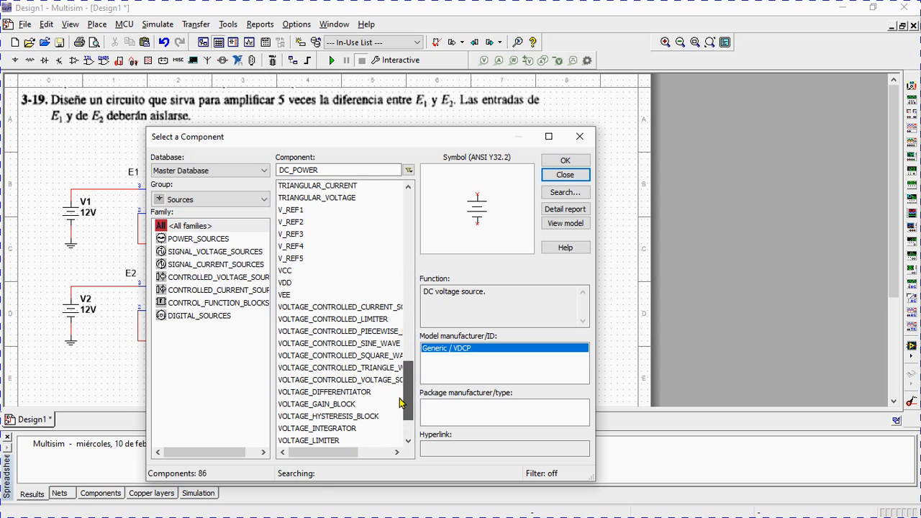
left_click(288, 272)
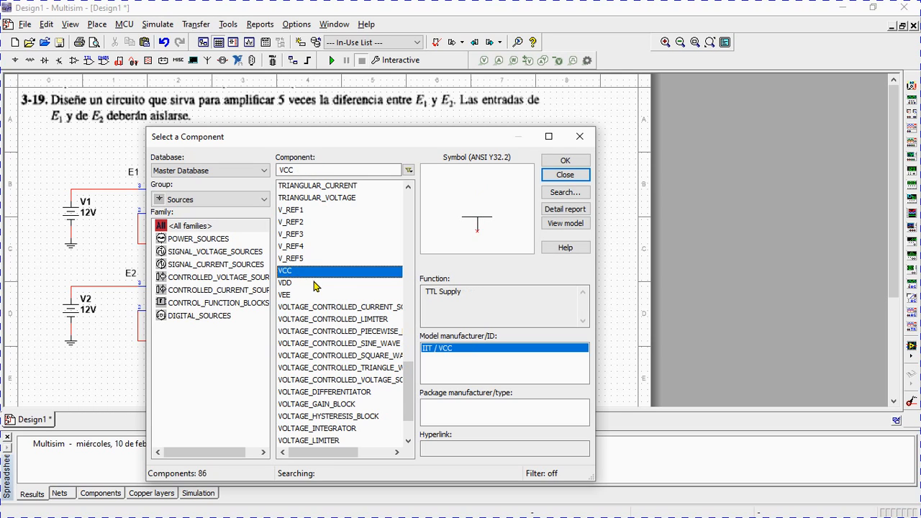
left_click_drag(408, 384, 410, 188)
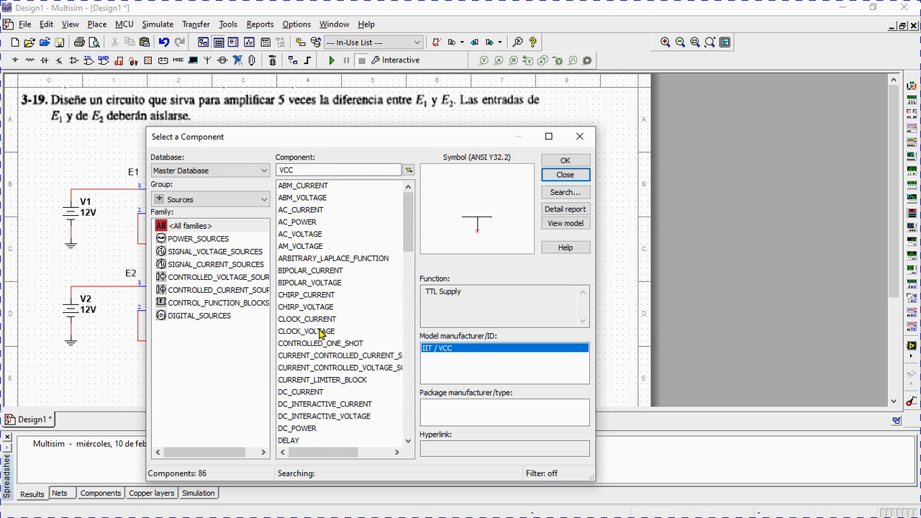
left_click(304, 428)
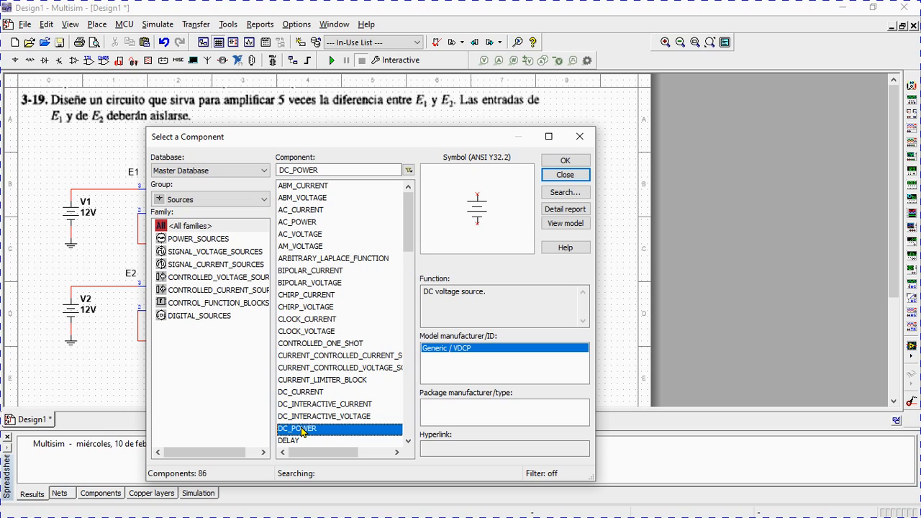
left_click(564, 160)
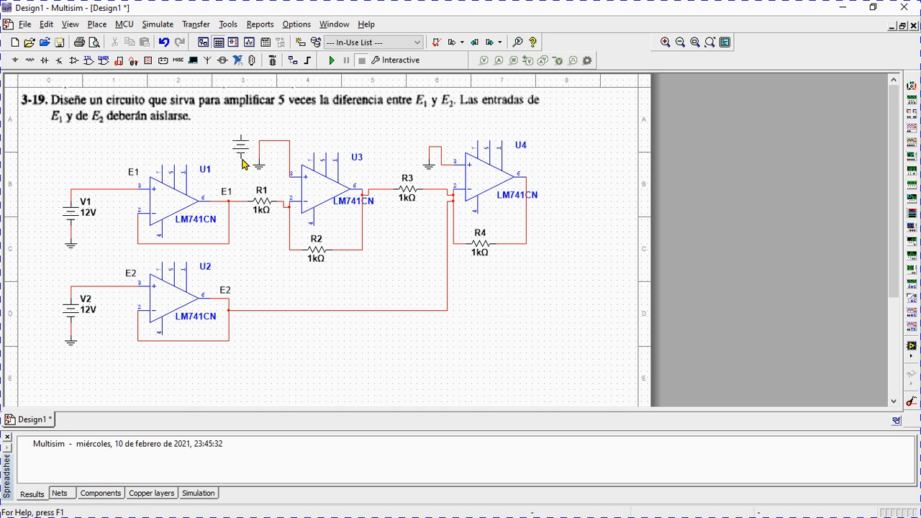
left_click(242, 153)
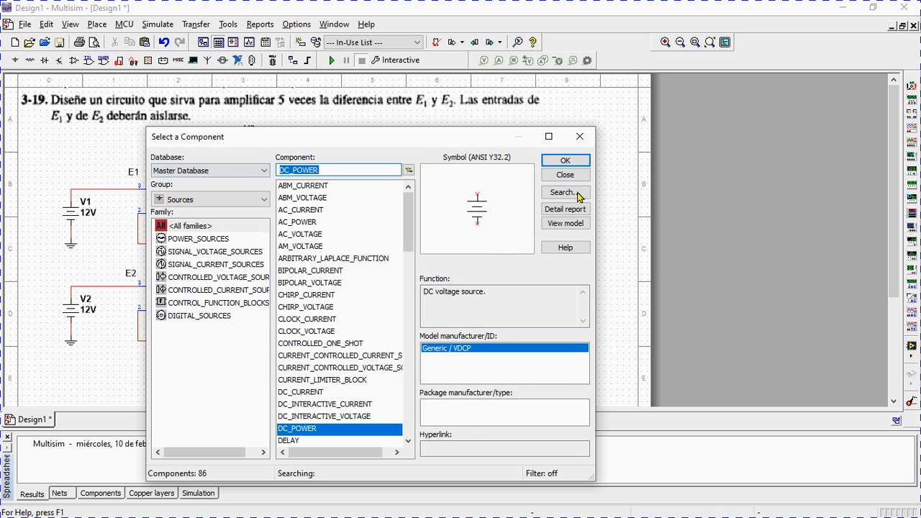
Place a second DC_POWER source below R1, just to the right of U2's output
left_click(565, 161)
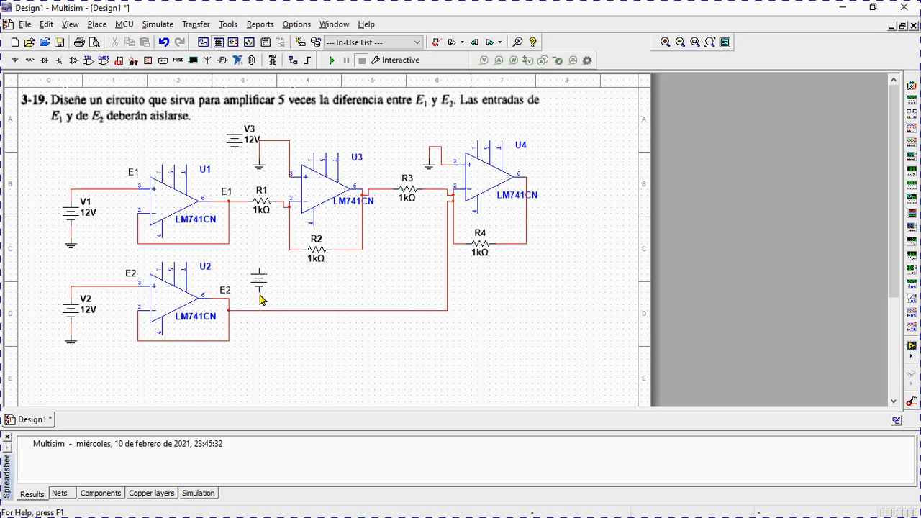
key("Escape")
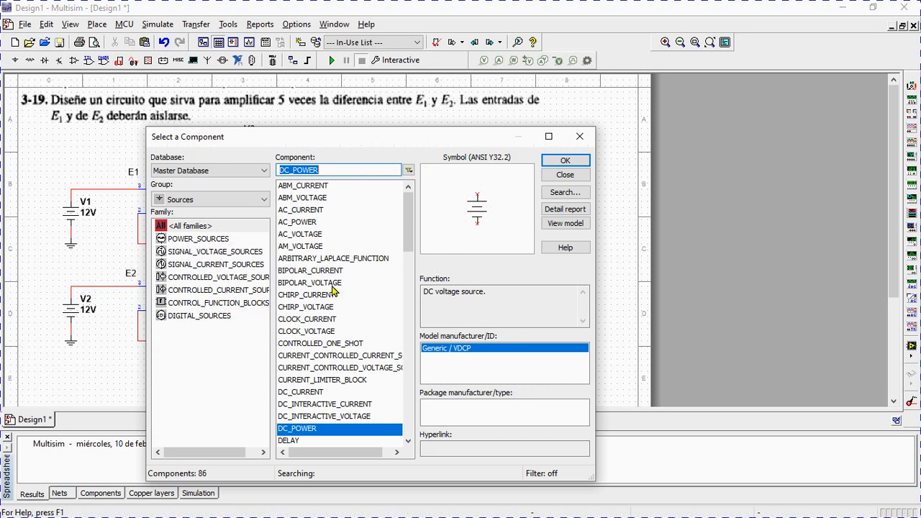
left_click(565, 161)
Try flipping the V4 source vertically and undo the flip
left_click(262, 280)
right_click(263, 281)
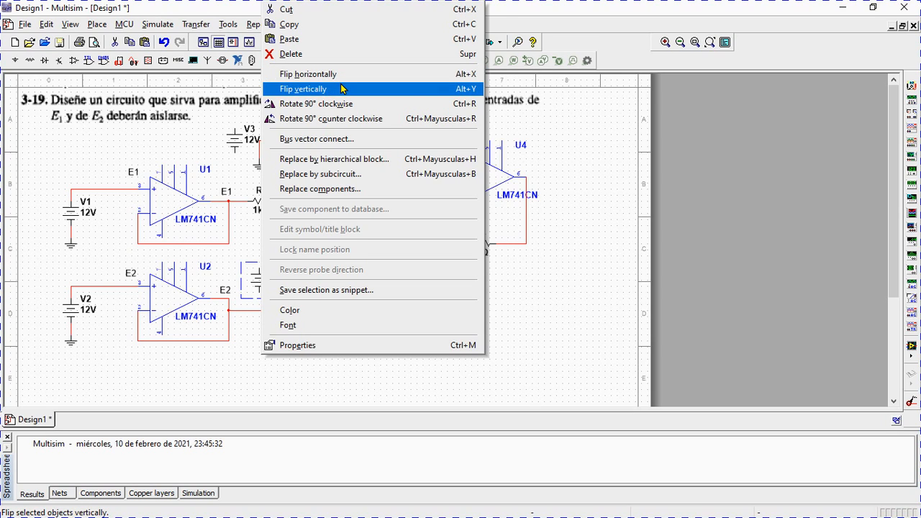
left_click(341, 89)
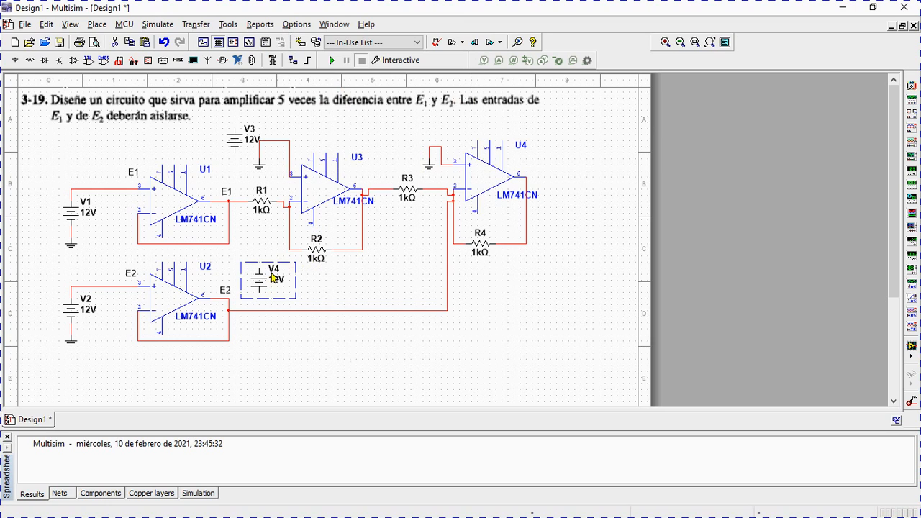
key("ctrl+z")
Wire V3's lower terminal to V4's upper terminal
left_click(234, 159)
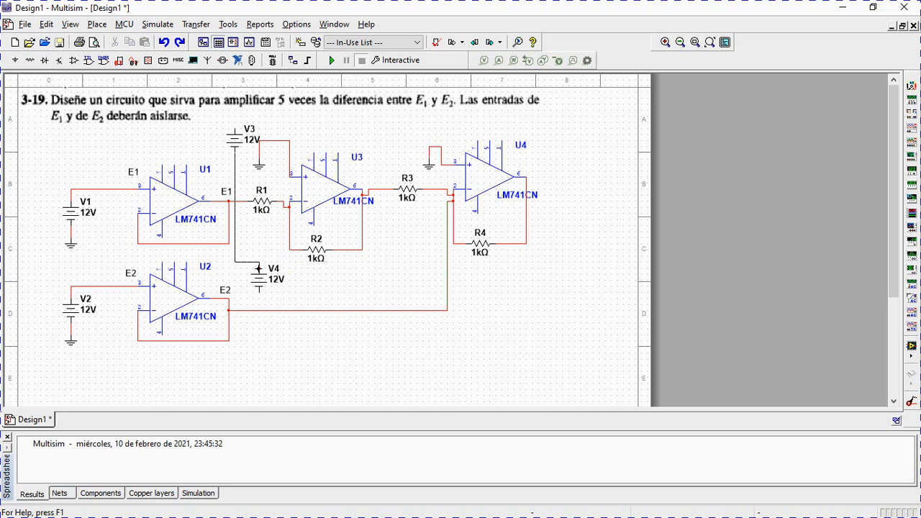
left_click(258, 264)
Place a GROUND below R1 and wire it to the line joining V3 and V4
left_click(14, 60)
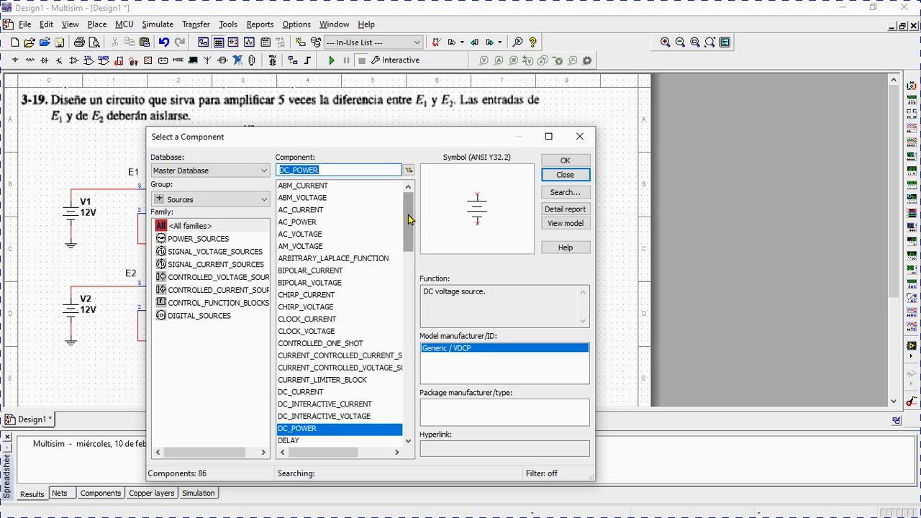
left_click_drag(408, 218, 409, 279)
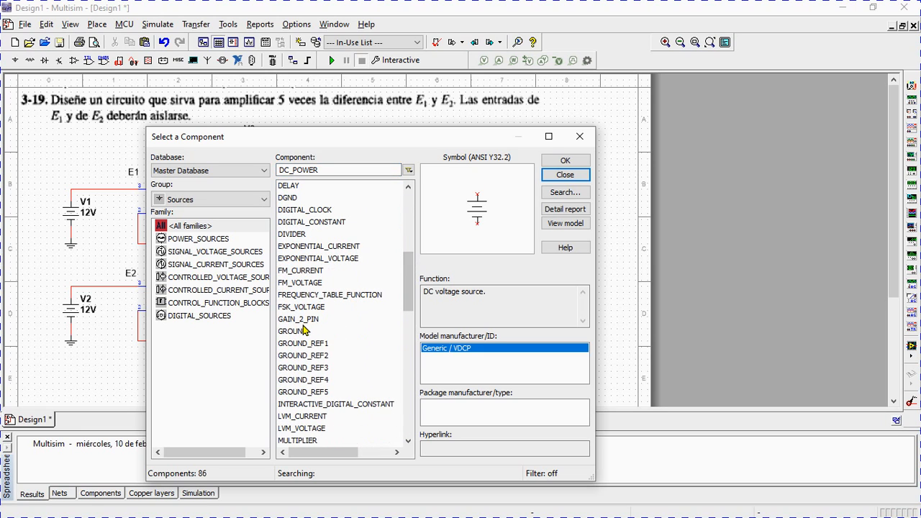
left_click(302, 320)
left_click(295, 332)
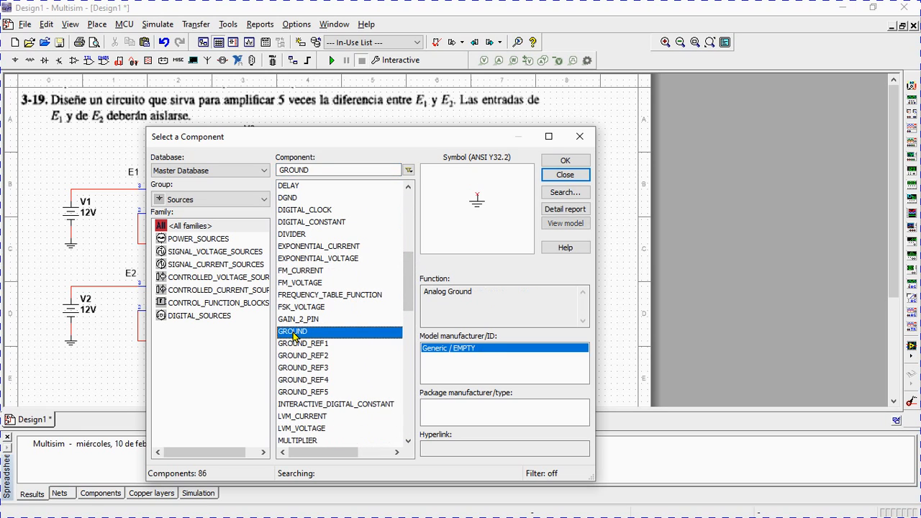
left_click(567, 159)
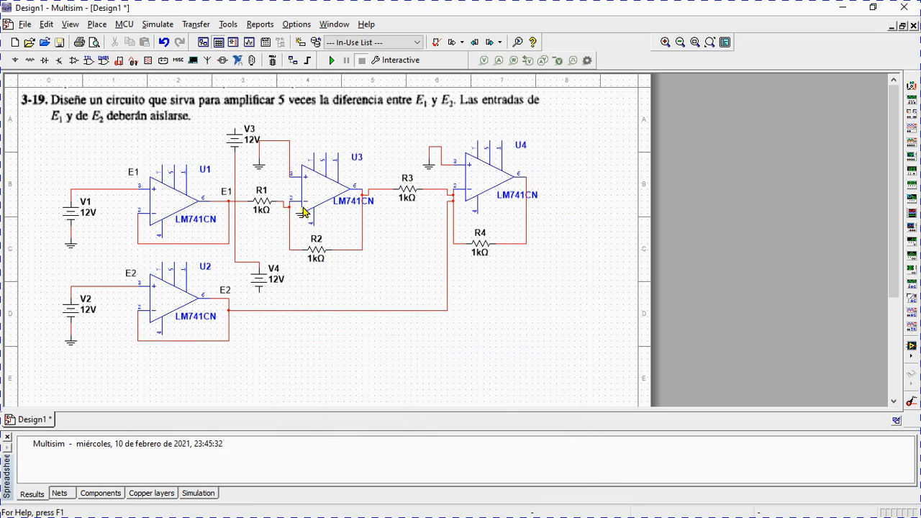
left_click(253, 232)
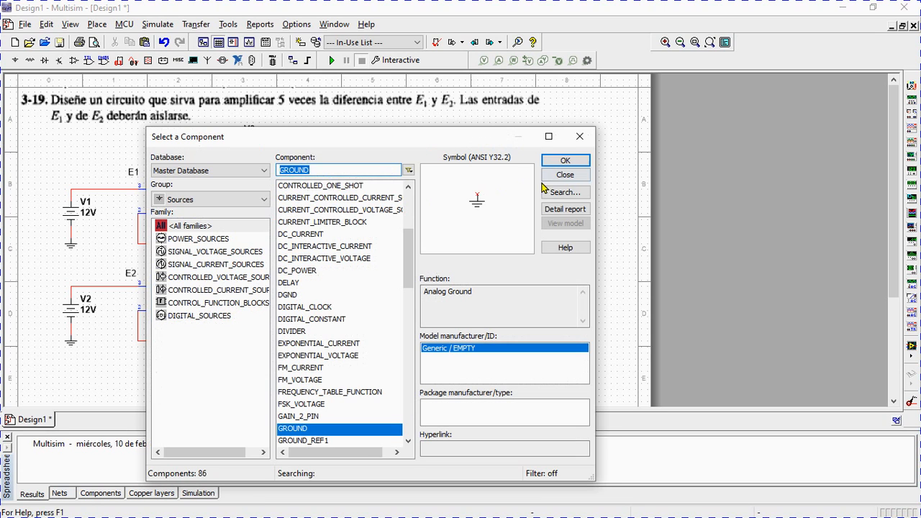
left_click(565, 176)
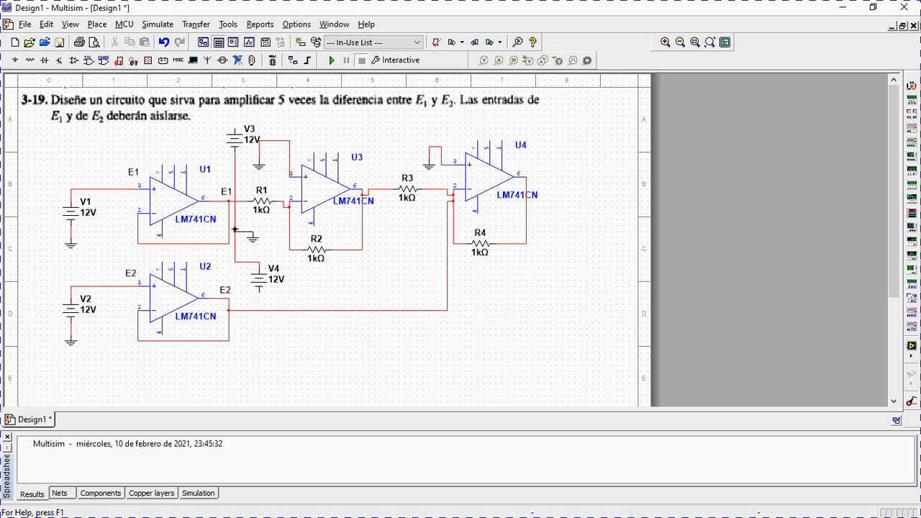
left_click(237, 230)
left_click(252, 232)
Wire V3's upper terminal to pin 7 of U1 and pin 7 of U3
left_click(233, 128)
left_click(162, 167)
left_click(311, 151)
left_click(231, 130)
Connect pin 7 of U4 to U3's positive supply wire and pin 7 of U2 to U1's positive supply wire
left_click(479, 143)
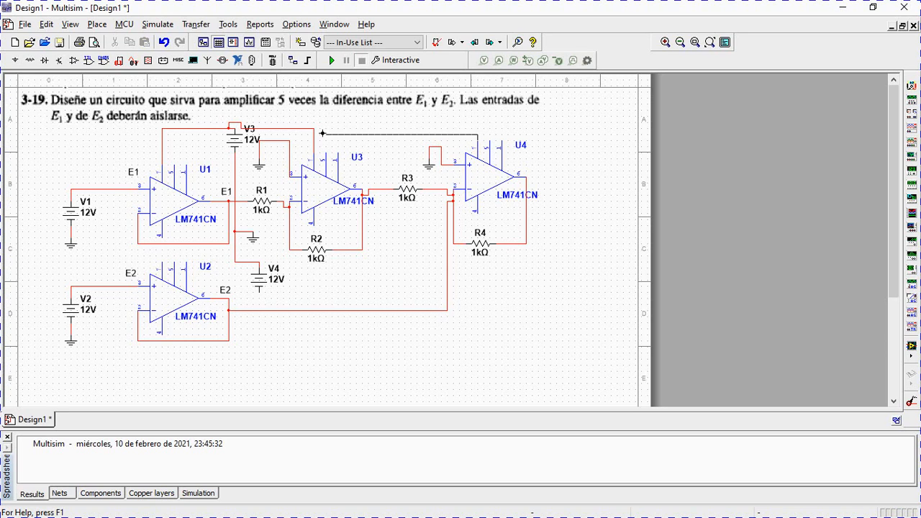
key("Escape")
left_click(314, 130)
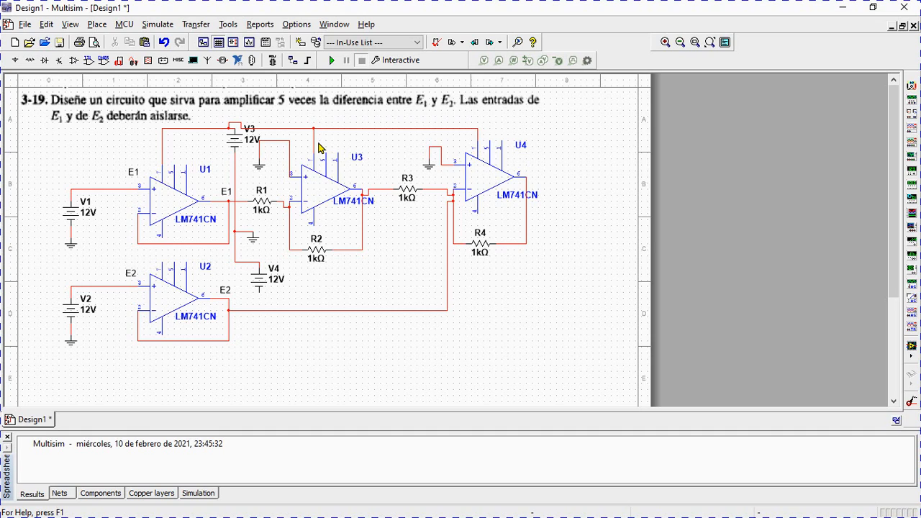
left_click(161, 264)
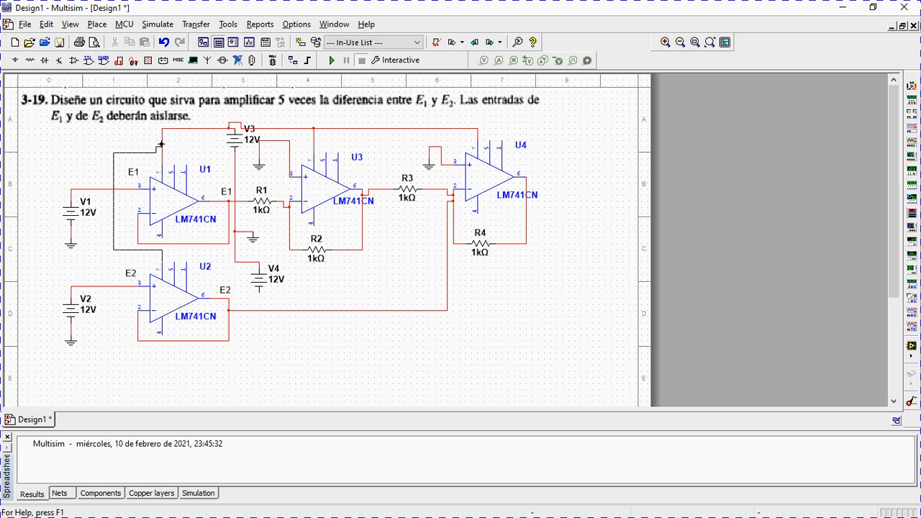
left_click(162, 147)
Wire V4's lower terminal to pin 4 of U2 and pin 4 of U1
left_click(257, 293)
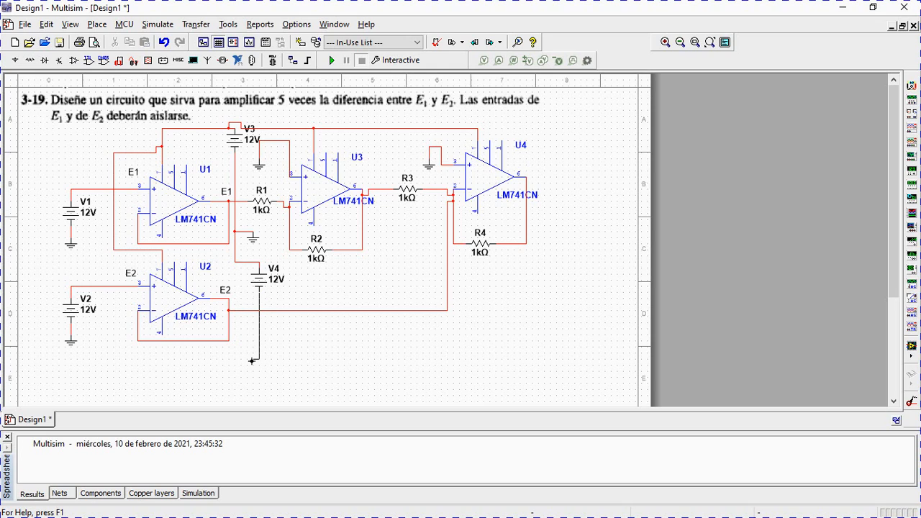
left_click(160, 335)
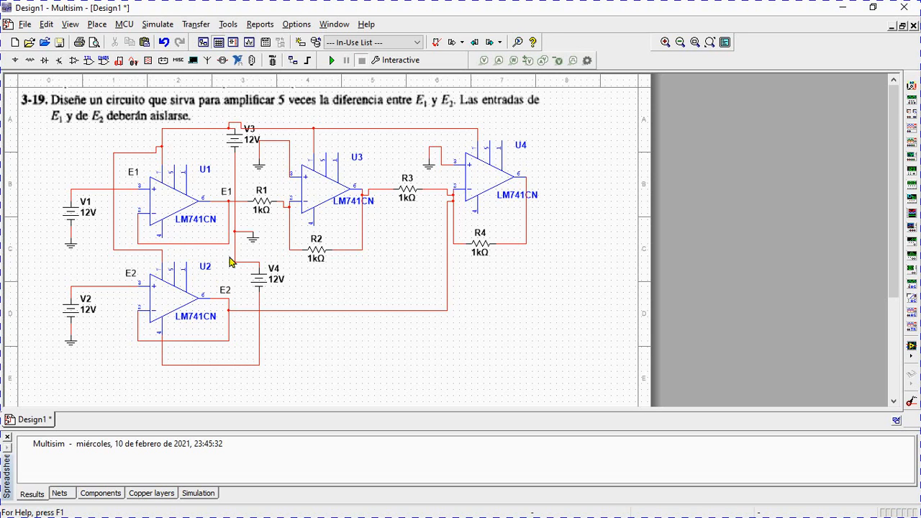
left_click(159, 235)
left_click(259, 305)
Connect pin 4 of U3 and pin 4 of U4 to V4's negative supply line
left_click(313, 226)
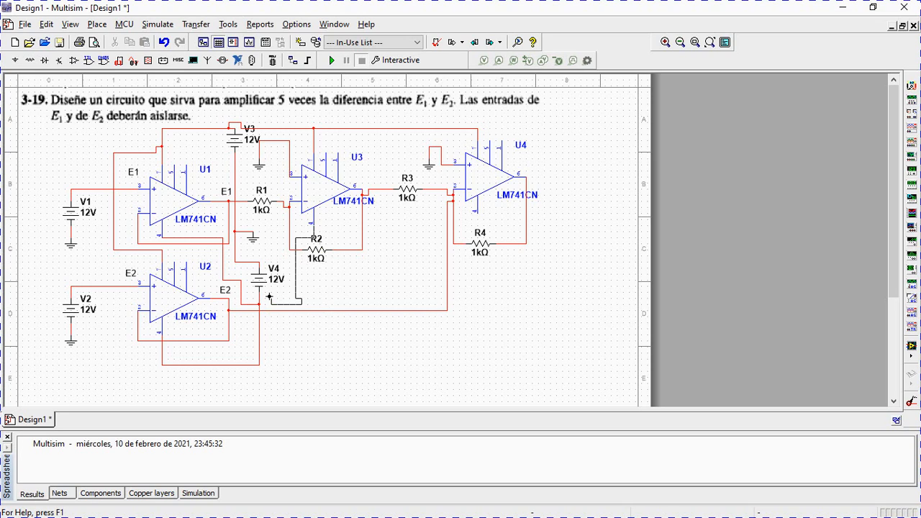
left_click(302, 303)
left_click(476, 213)
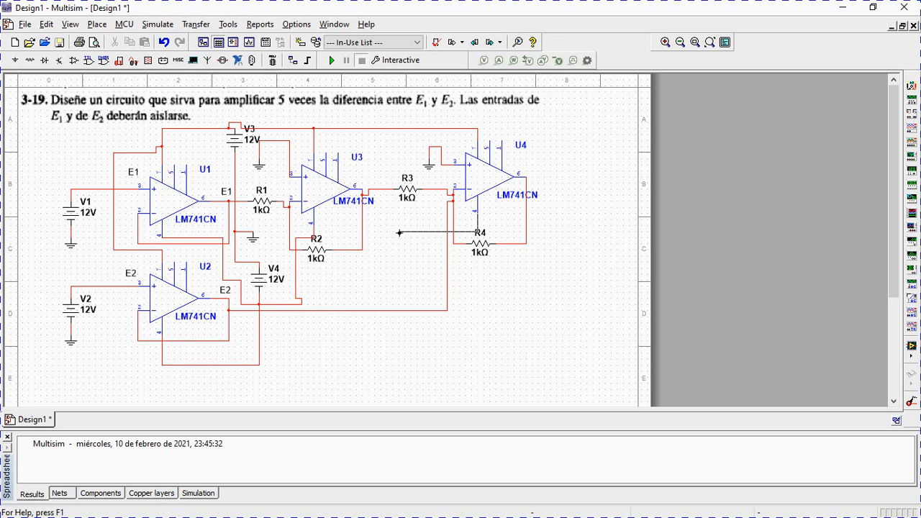
left_click(399, 232)
left_click(300, 297)
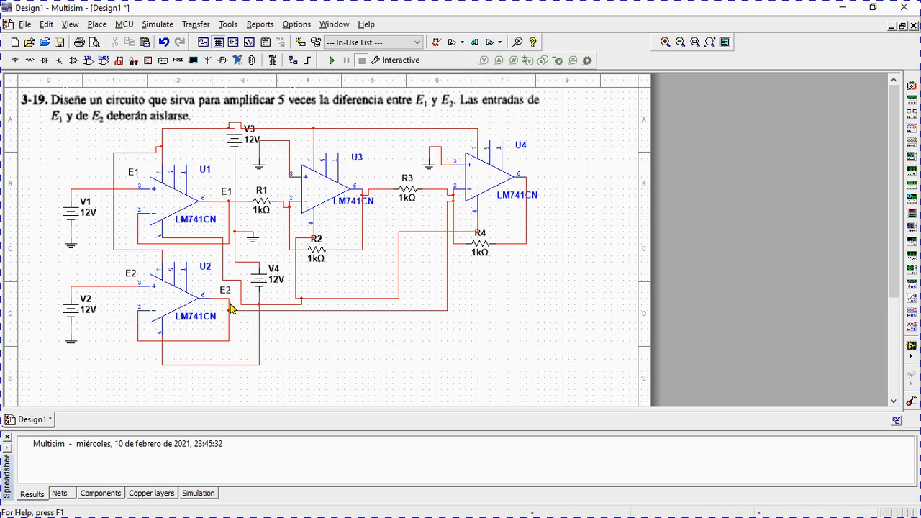
Delete the wire running from U2's output to U4's inverting input
left_click(448, 223)
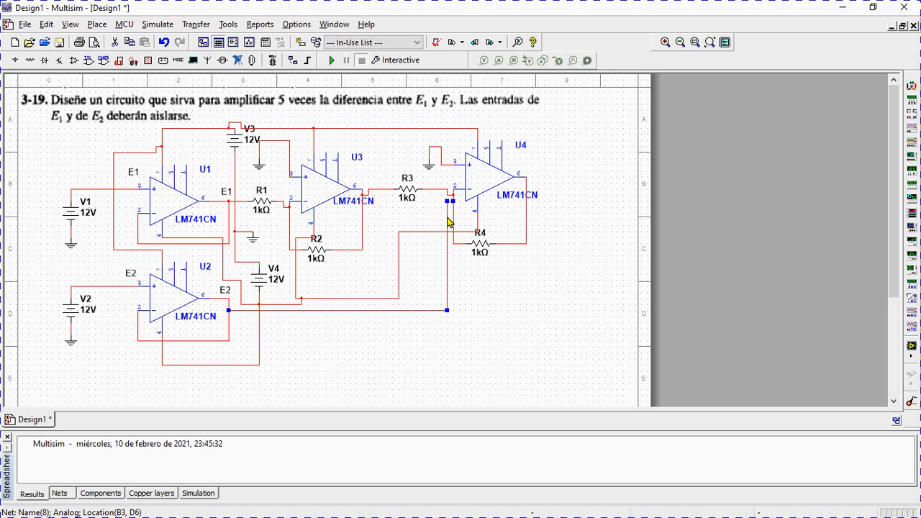
left_click_drag(446, 216, 382, 217)
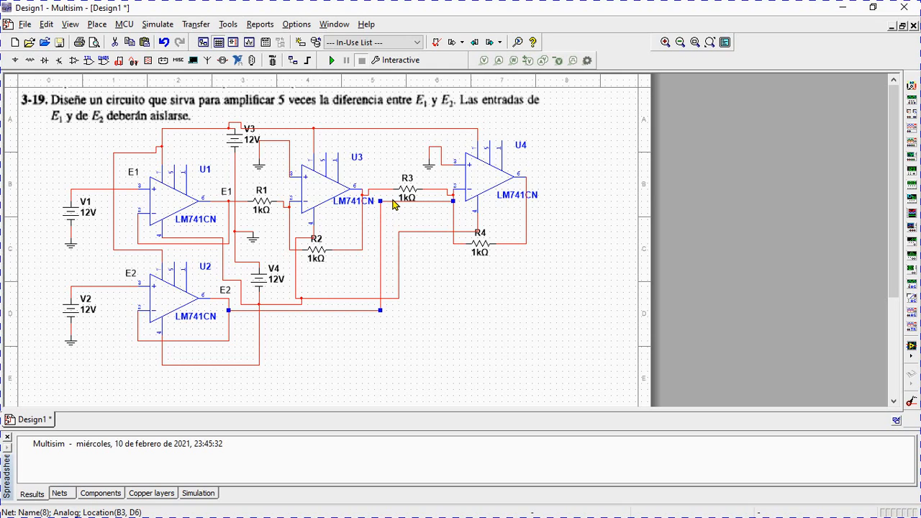
left_click_drag(394, 199, 398, 219)
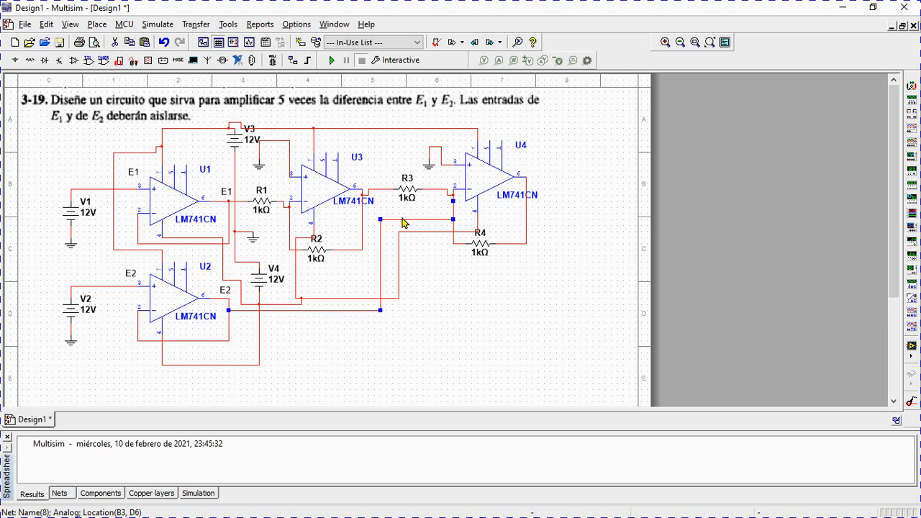
key("Delete")
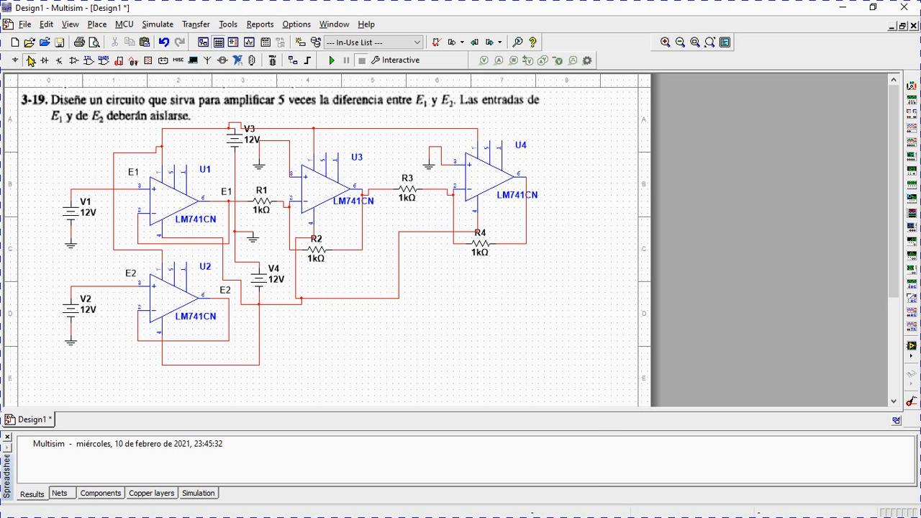
Place a 1 kΩ resistor directly below R3
left_click(31, 60)
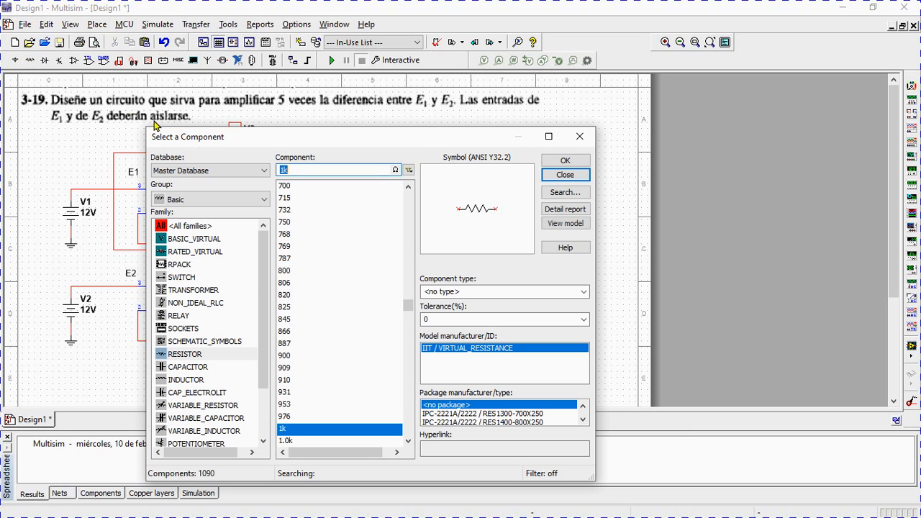
left_click(575, 173)
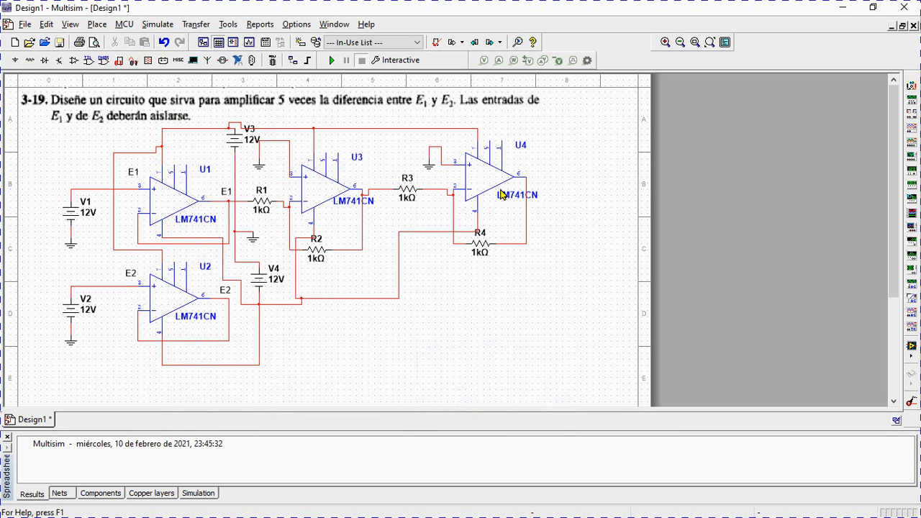
left_click(395, 226)
left_click(508, 121)
Wire R5 between U4's inverting input node and U2's output
left_click(423, 218)
left_click(454, 194)
left_click_drag(458, 208, 446, 208)
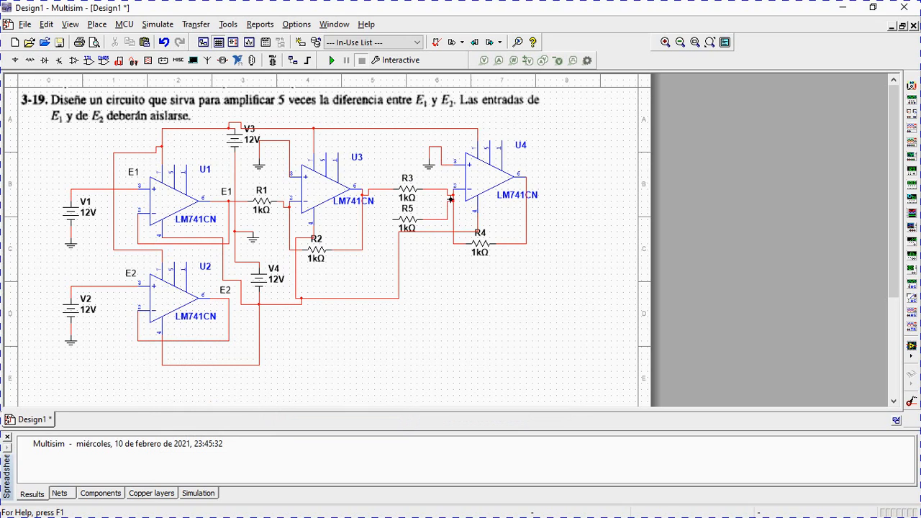
left_click(394, 219)
left_click(259, 322)
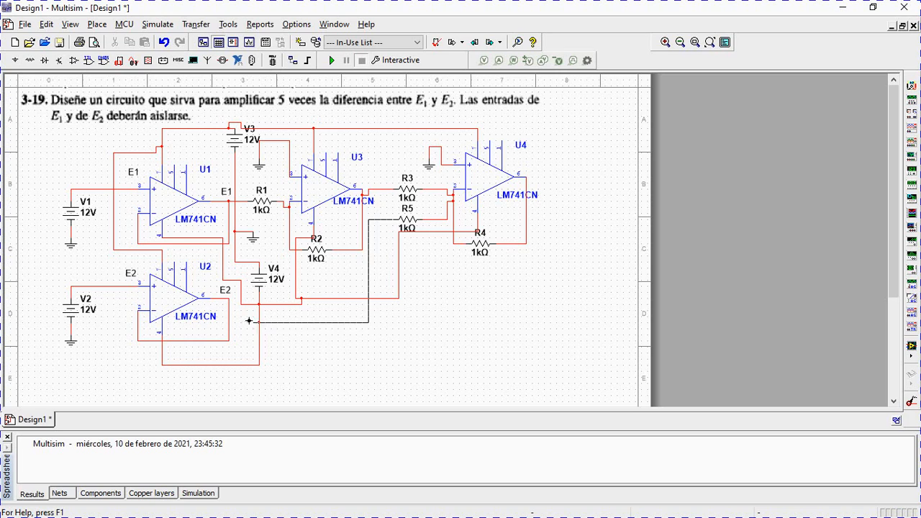
left_click(228, 315)
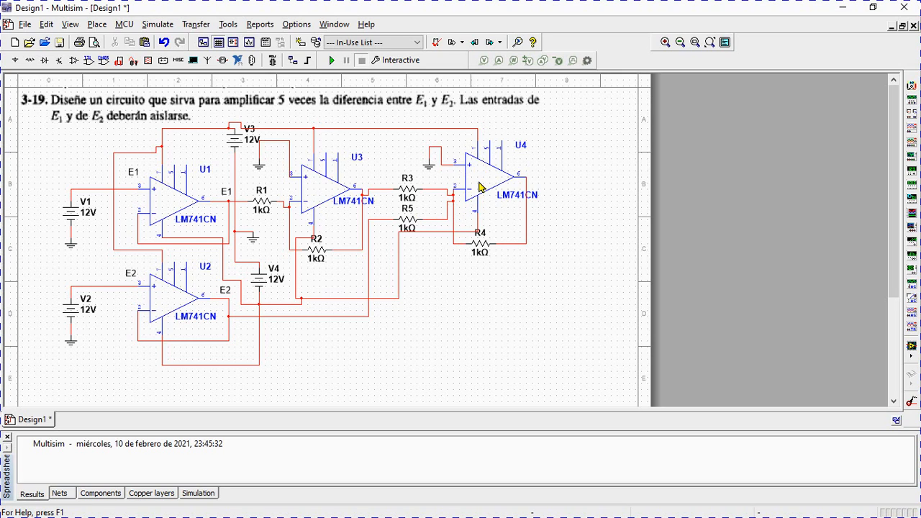
Set the resistance of R4 to 5k
left_click(480, 255)
double_click(480, 255)
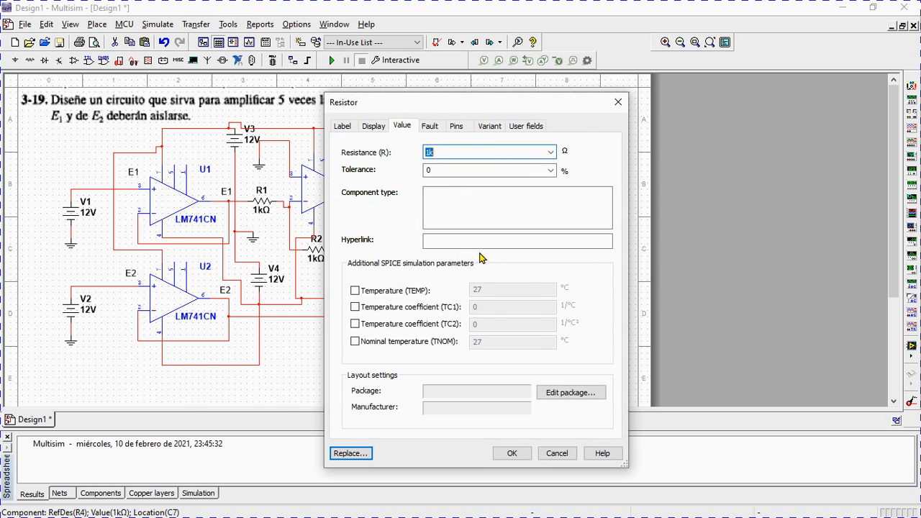
left_click(461, 152)
key("BackSpace")
key("BackSpace")
type("5k")
left_click(514, 454)
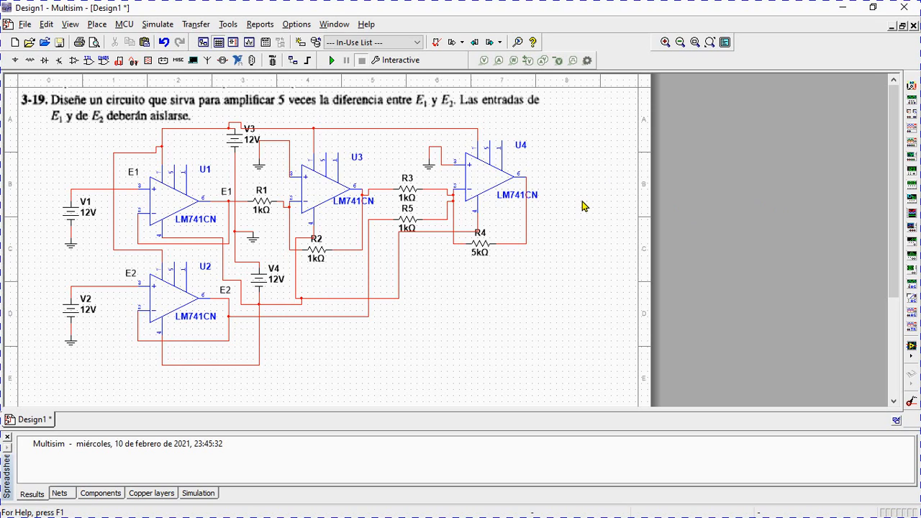
Place a multimeter to the right of U4 and wire its positive terminal to U4's output
left_click(911, 86)
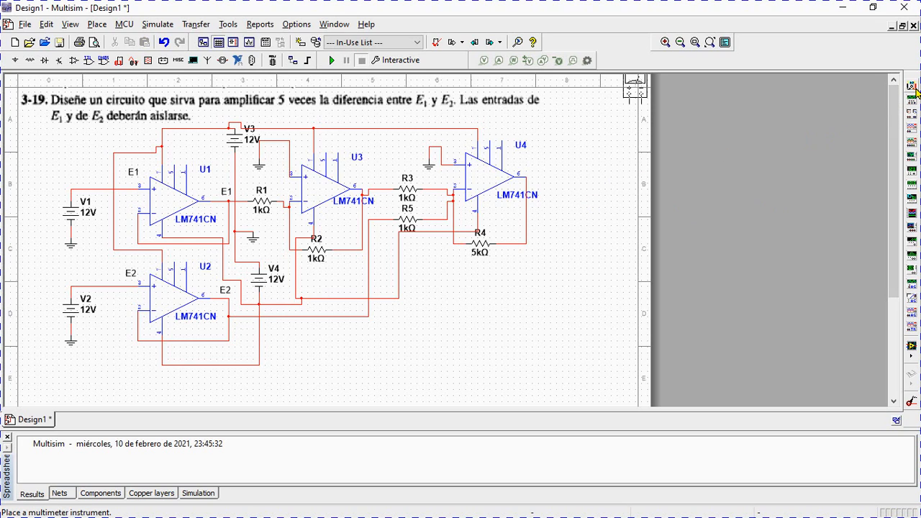
left_click(576, 219)
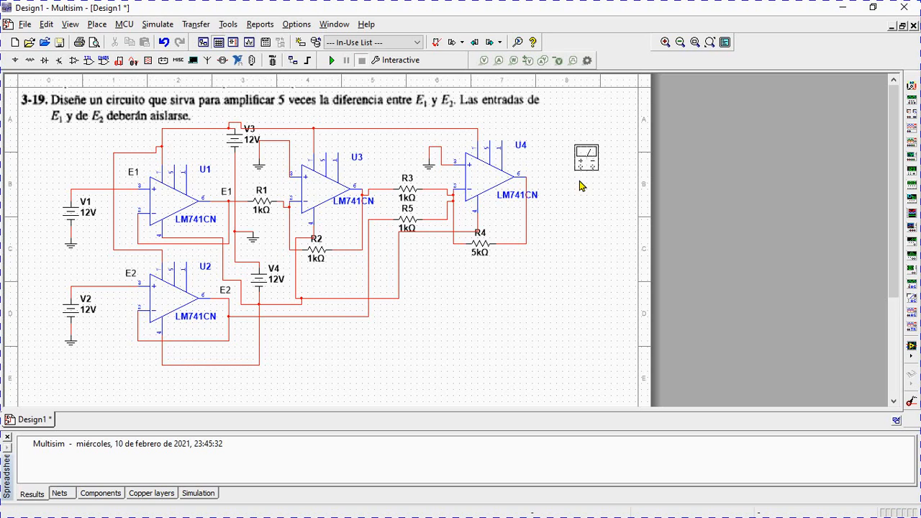
left_click(582, 185)
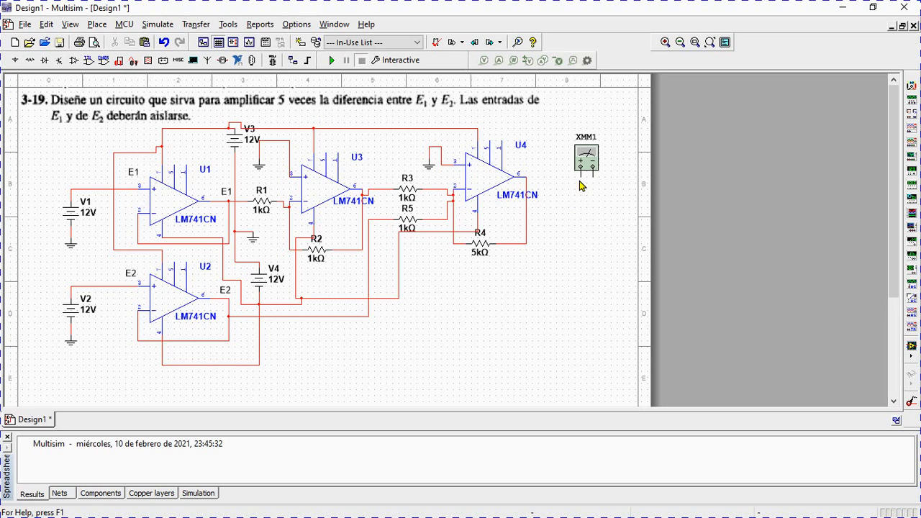
left_click(580, 174)
left_click(526, 177)
left_click(540, 193)
Place a GROUND beneath the multimeter and wire it to the meter's negative terminal
left_click(15, 60)
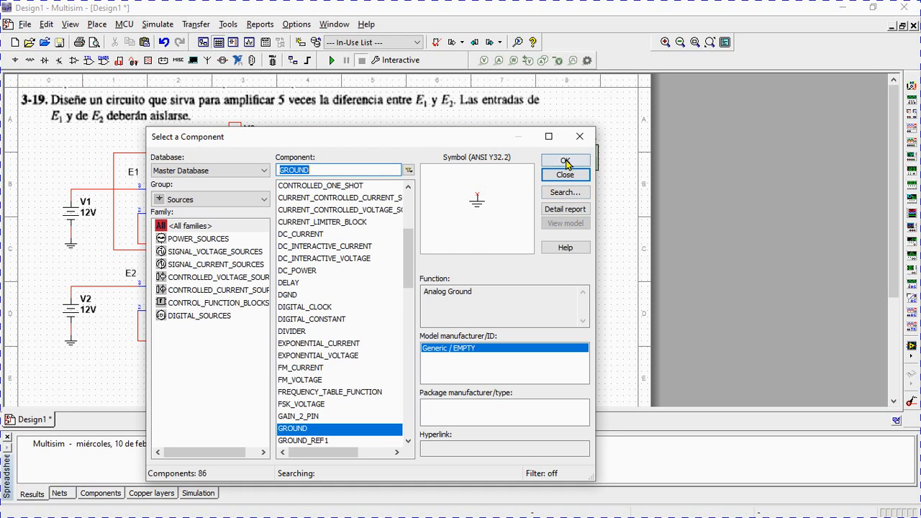
left_click(563, 161)
left_click(592, 193)
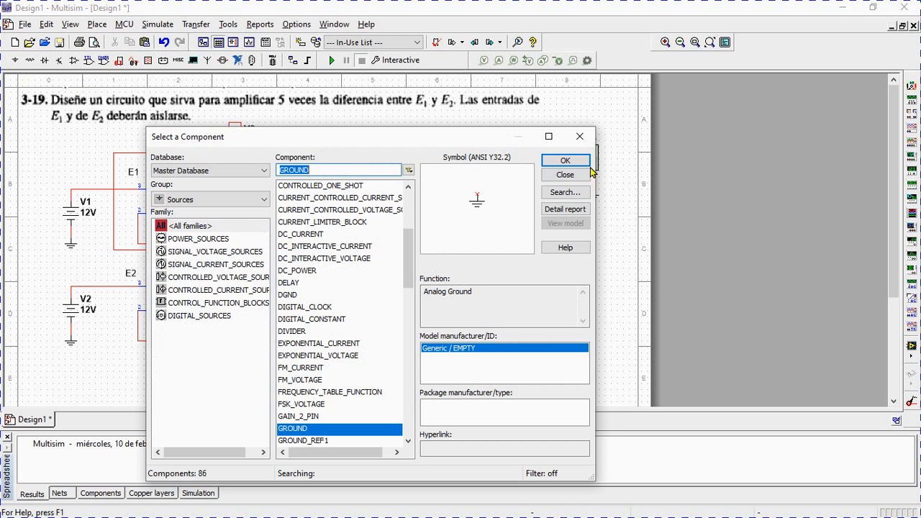
left_click(579, 175)
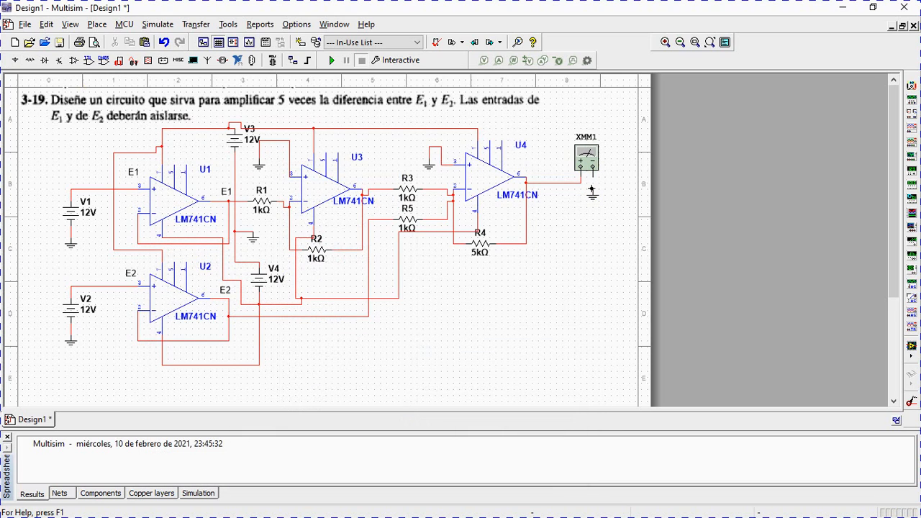
left_click(592, 188)
left_click(592, 168)
Open the multimeter's readout, move it clear of the schematic and run the simulation
double_click(582, 158)
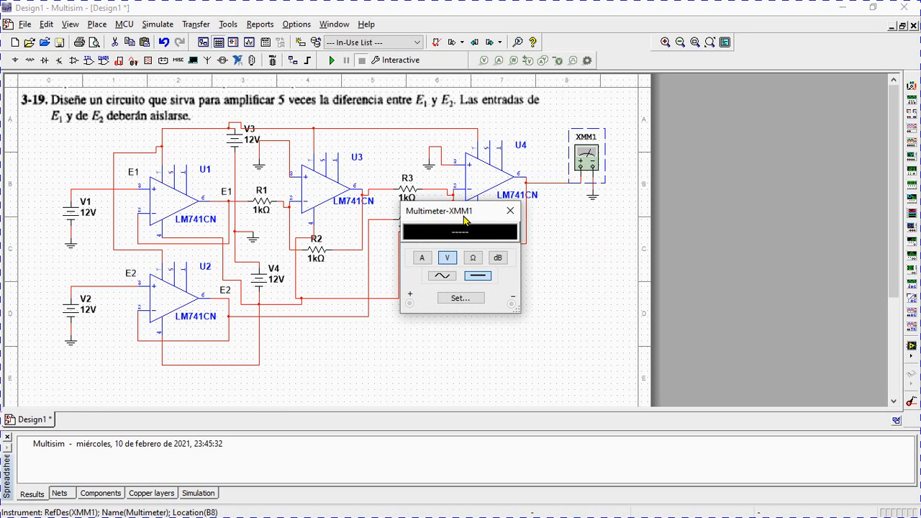
left_click_drag(461, 216, 698, 169)
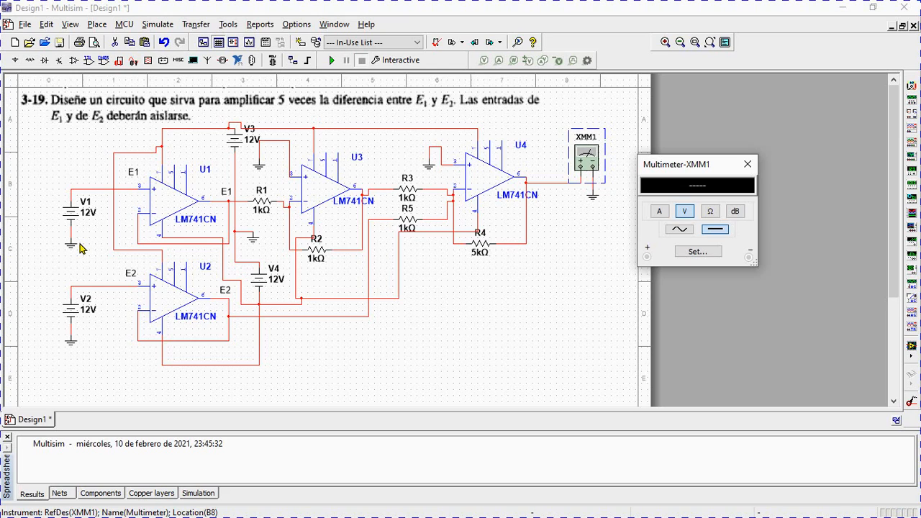
left_click(332, 62)
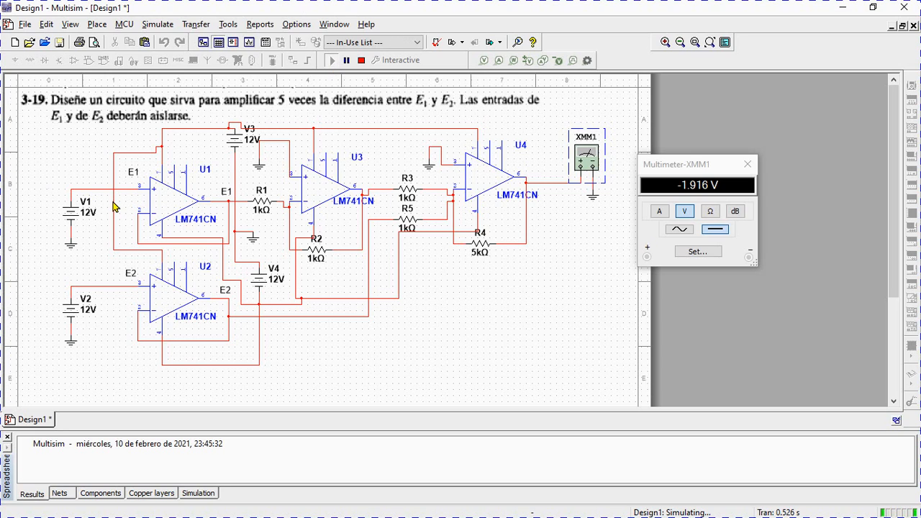
Set the voltage of source V1 to 15 V and restart the simulation with the new value
double_click(86, 218)
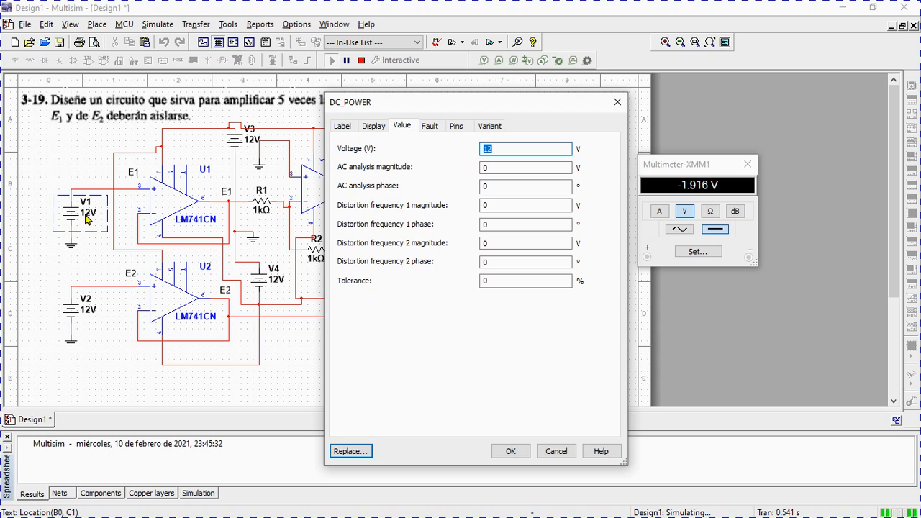
left_click(499, 149)
key("BackSpace")
type("0")
key("BackSpace")
type("5")
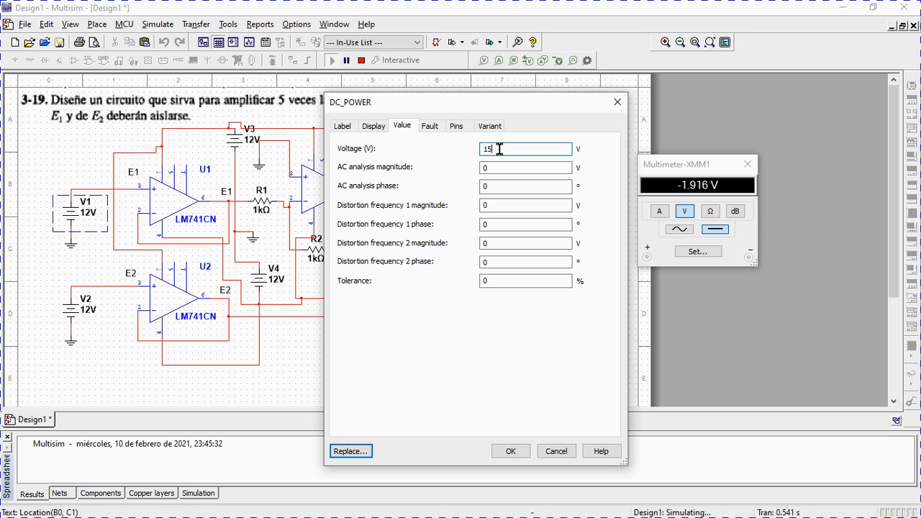
left_click(513, 452)
left_click(624, 290)
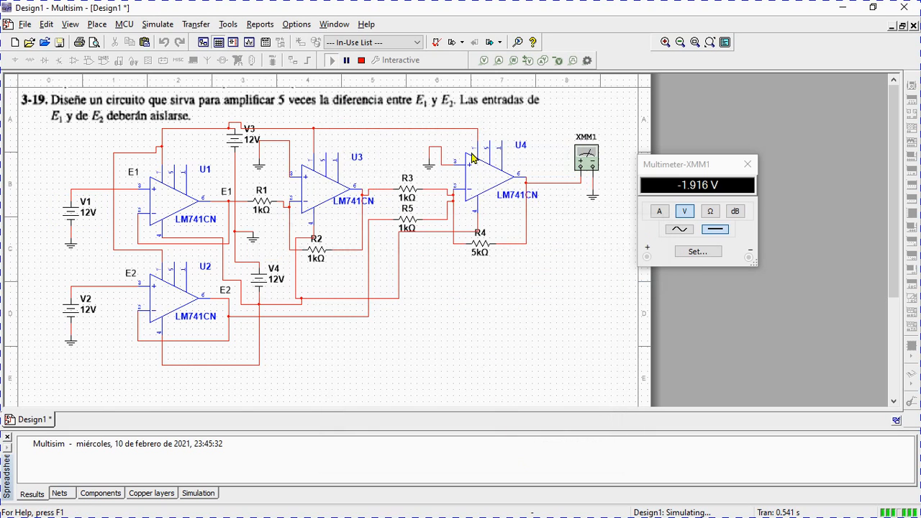
left_click(361, 60)
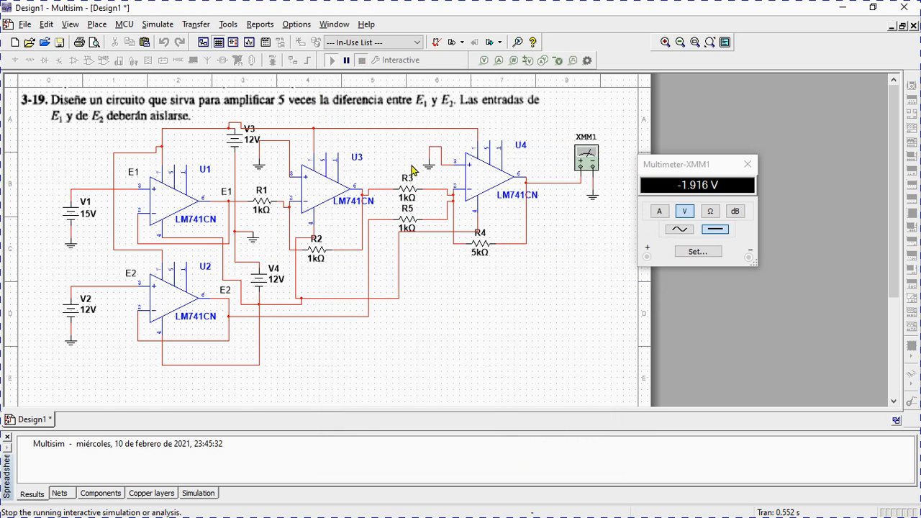
left_click(332, 61)
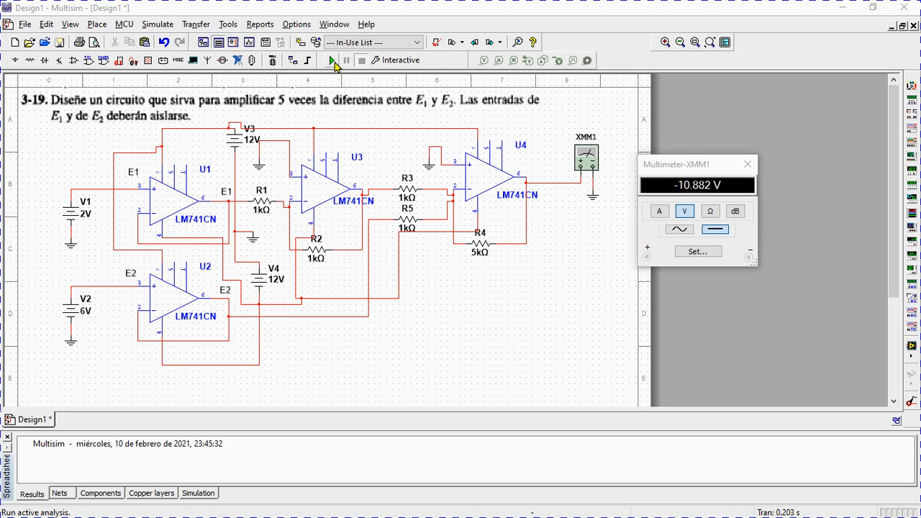
Set the voltage of supply source V3 to 18 V
double_click(251, 142)
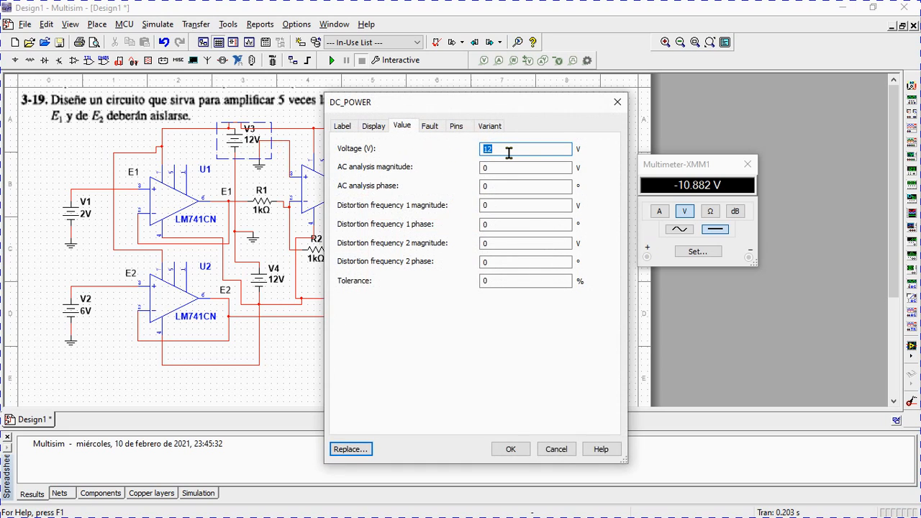
left_click(509, 152)
key("BackSpace")
key("BackSpace")
type("18")
left_click(510, 449)
Set the voltage of supply source V4 to 18 V
double_click(270, 284)
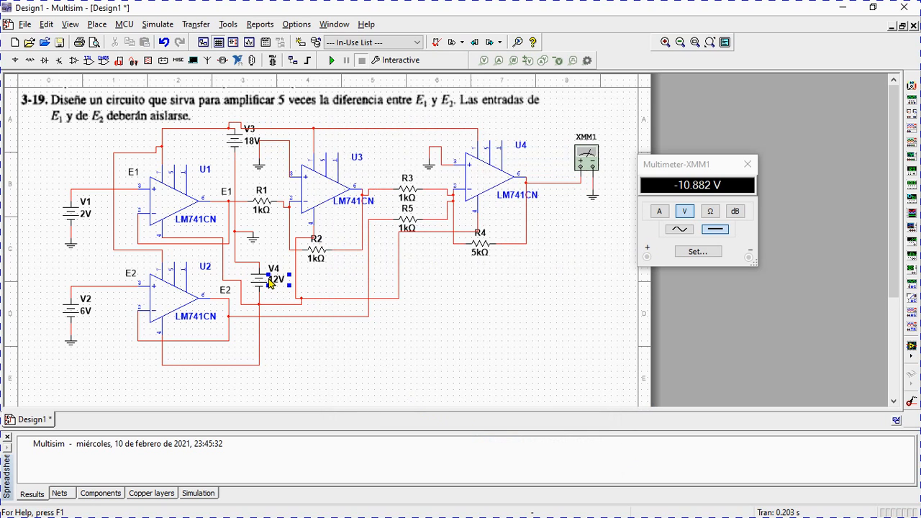
key("BackSpace")
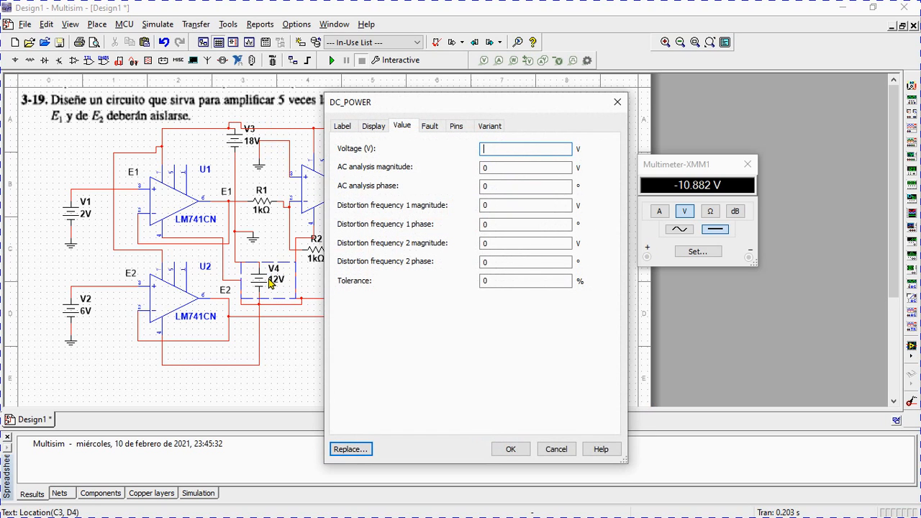
type("18")
left_click(510, 449)
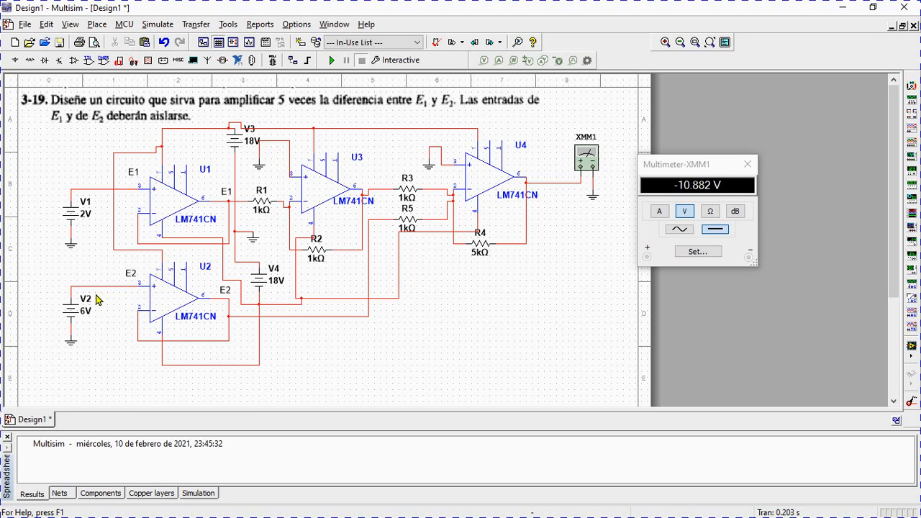
Set the voltage of source V2 to 4 V, run the simulation to read the output, and stop it
left_click(84, 315)
double_click(84, 314)
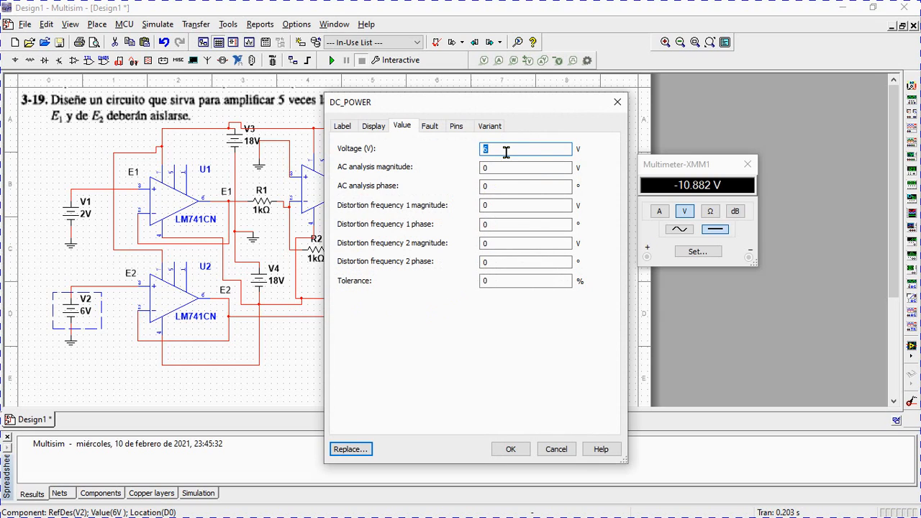
key("BackSpace")
type("4")
left_click(510, 449)
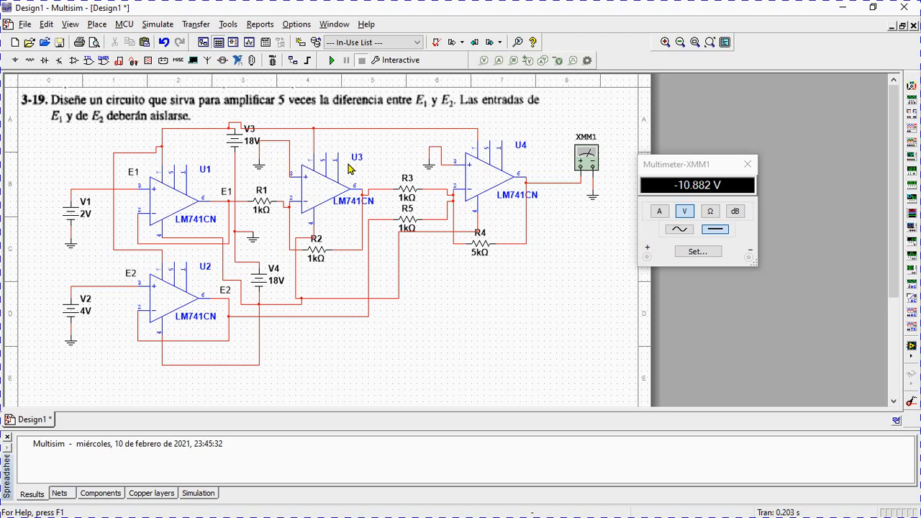
left_click(332, 61)
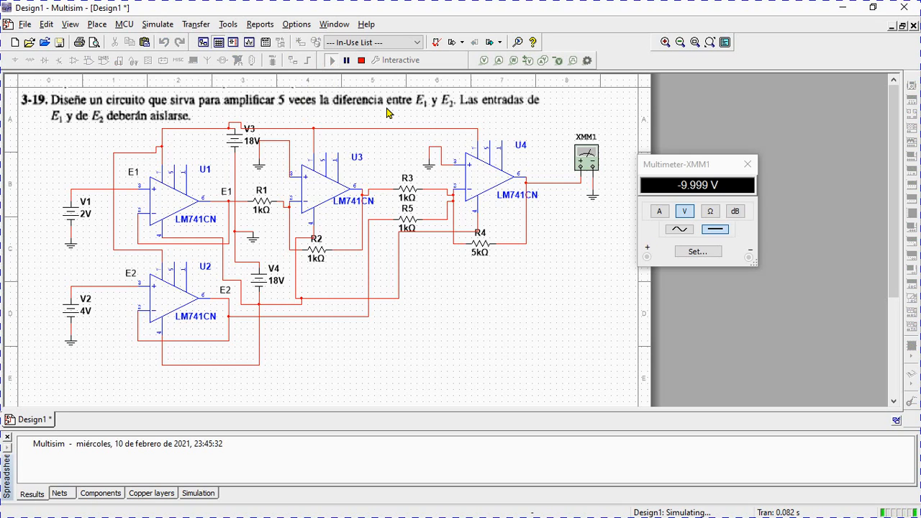
left_click(366, 61)
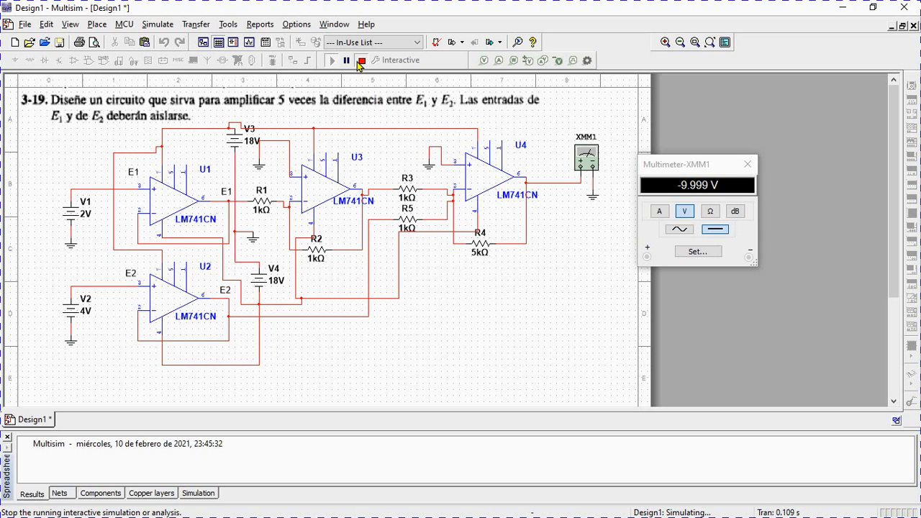
Set V1 to 4 V, simulate the circuit with equal inputs to read the output, and stop it
left_click(85, 215)
double_click(85, 216)
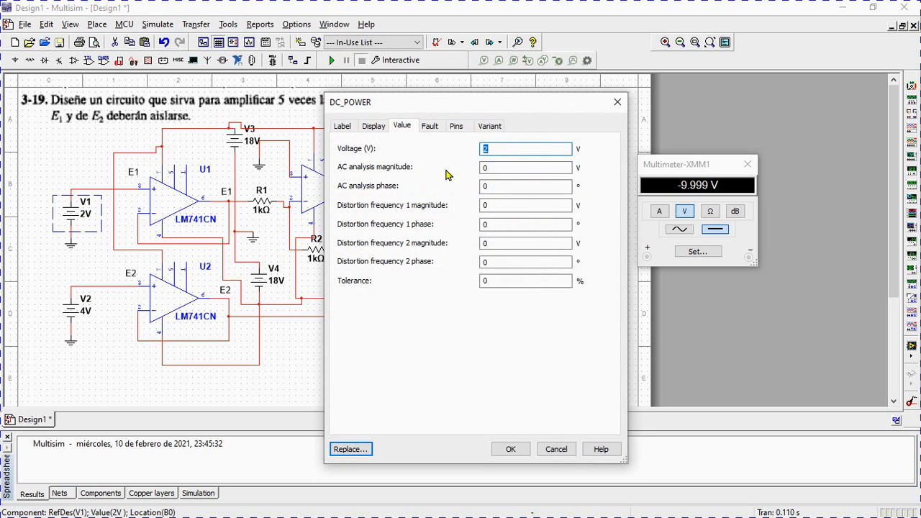
left_click(495, 149)
type("4")
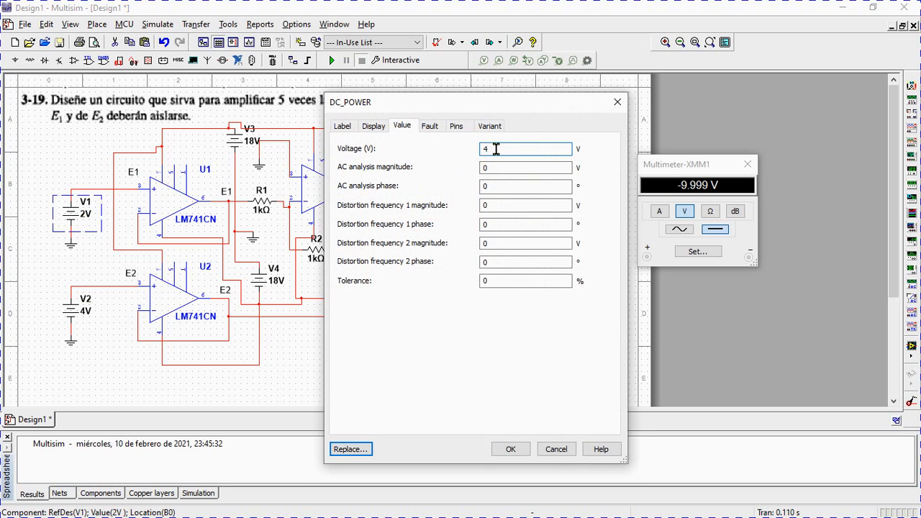
left_click(522, 451)
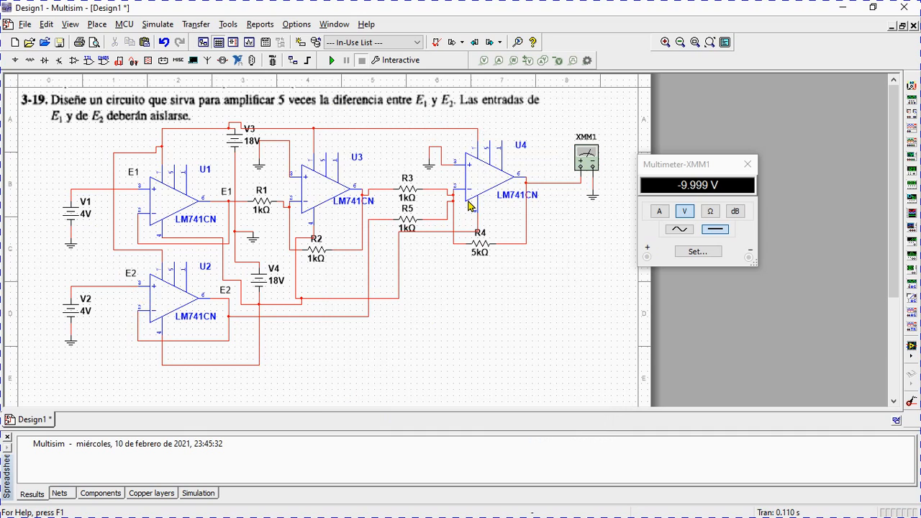
left_click(328, 61)
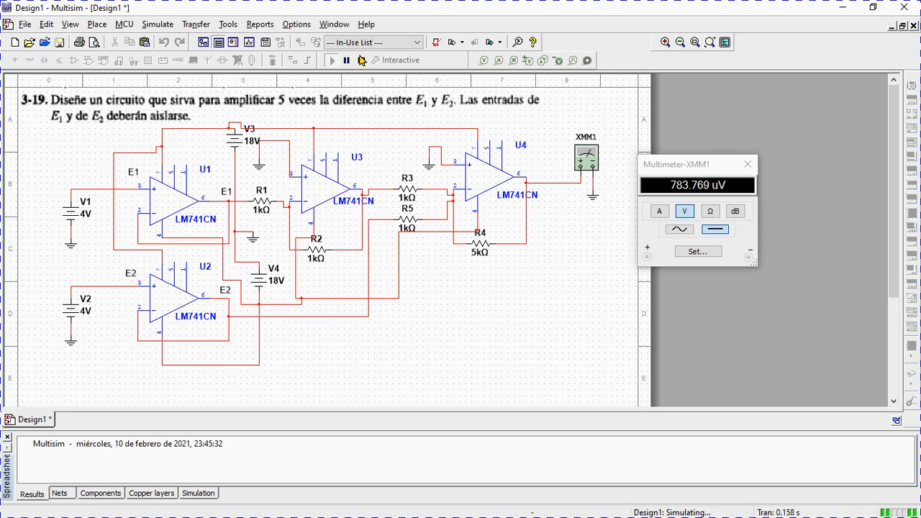
left_click(361, 60)
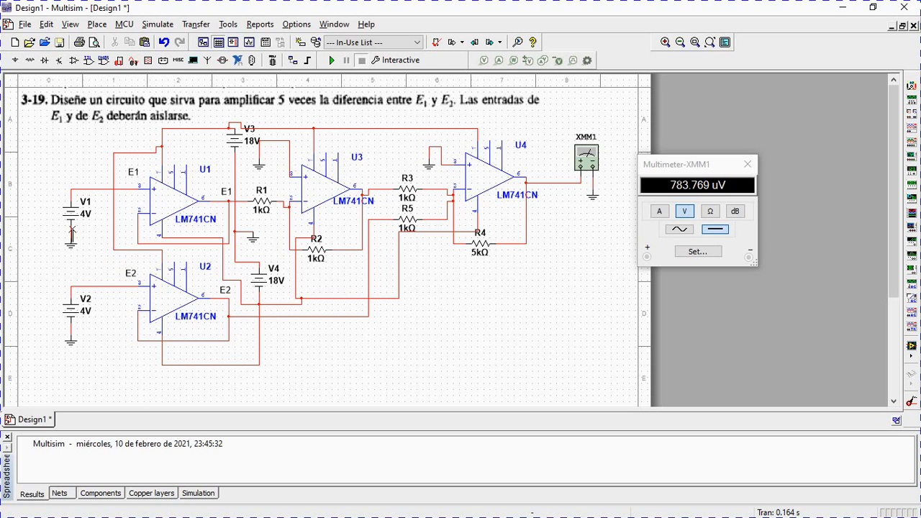
Set V1 to 5 V, simulate the circuit to read the multimeter, and stop the simulation
left_click(86, 219)
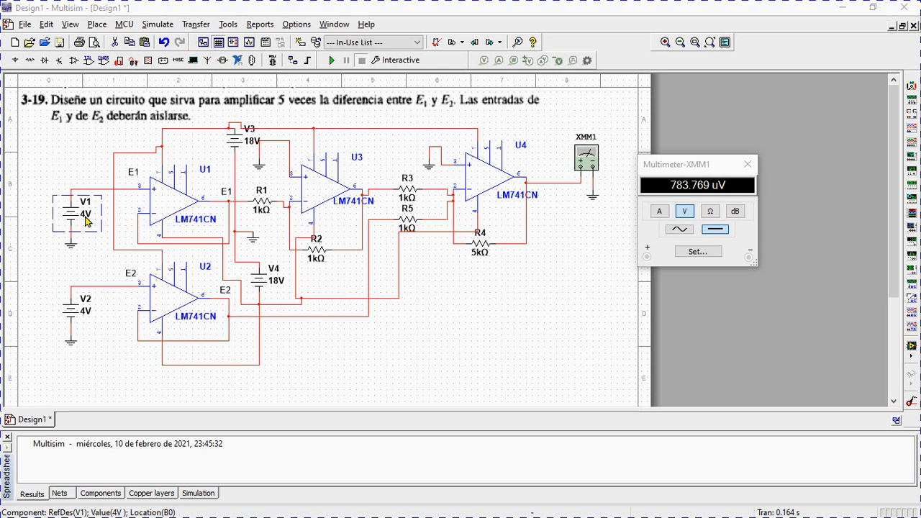
double_click(85, 218)
key("BackSpace")
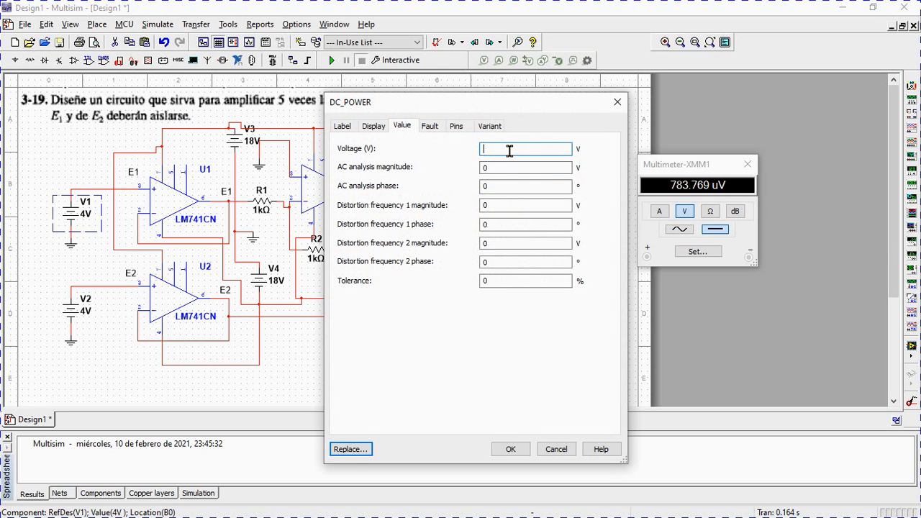
type("5")
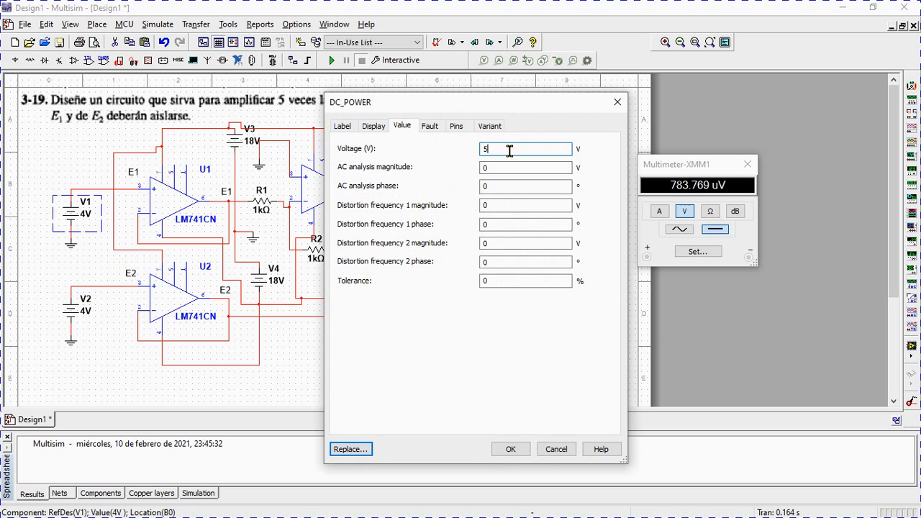
left_click(510, 448)
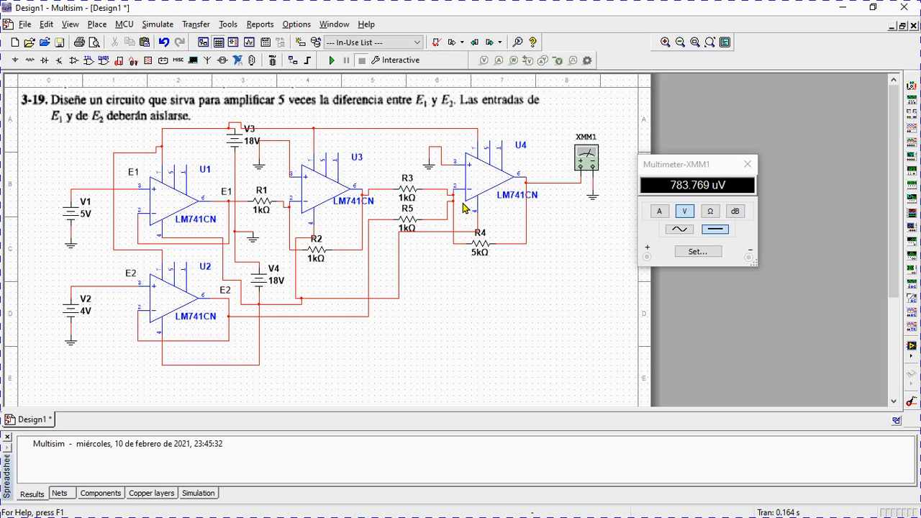
left_click(331, 62)
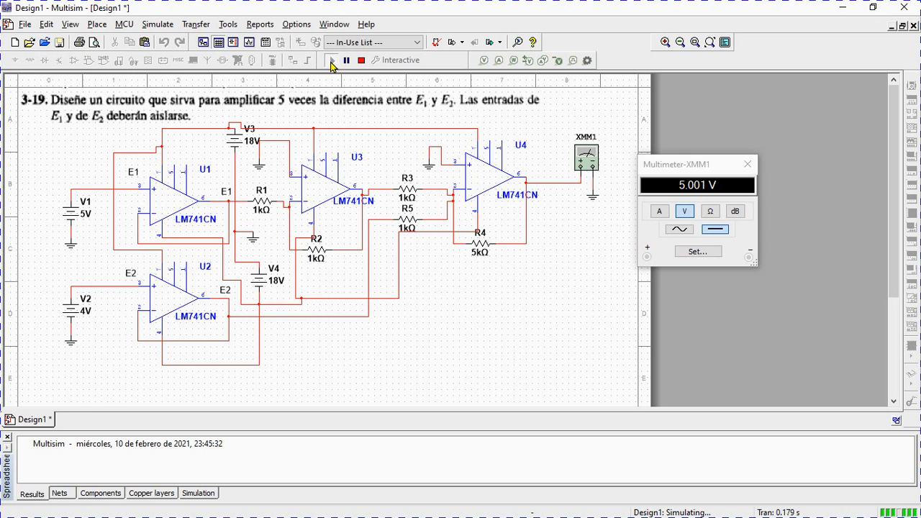
left_click(360, 63)
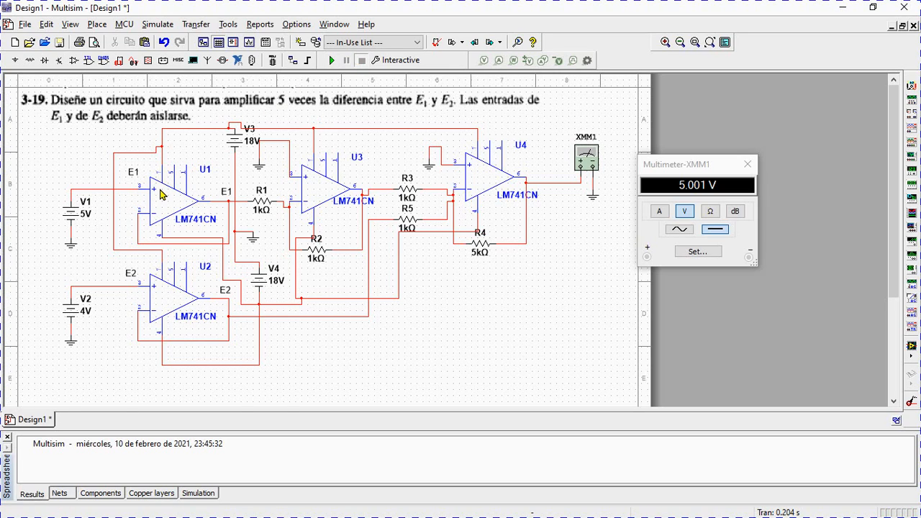
Set V1 to 8 V, run the simulation to check the output voltage, and stop it
double_click(88, 220)
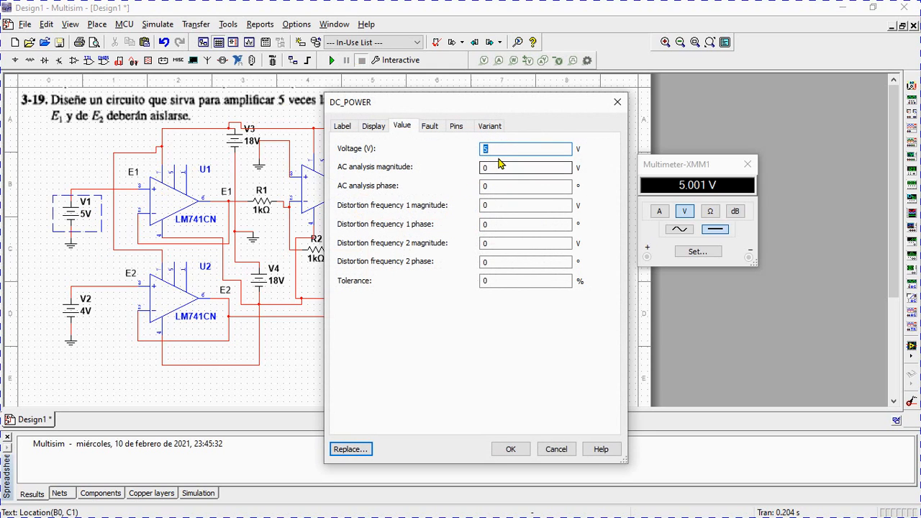
left_click(502, 151)
type("7")
type("8")
left_click(511, 449)
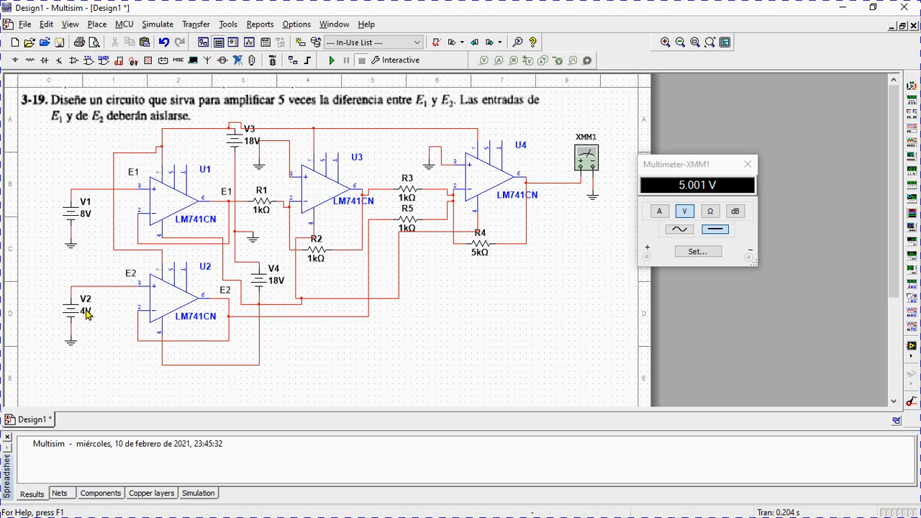
left_click(333, 63)
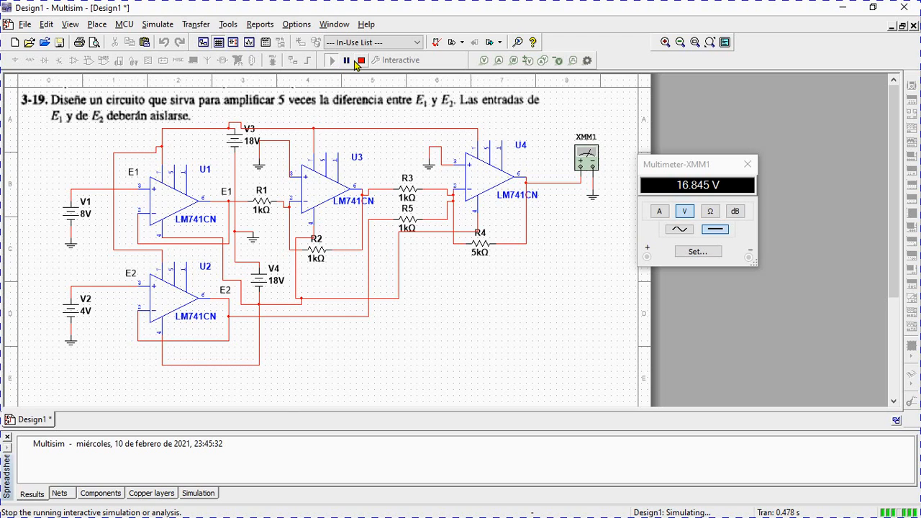
left_click(361, 61)
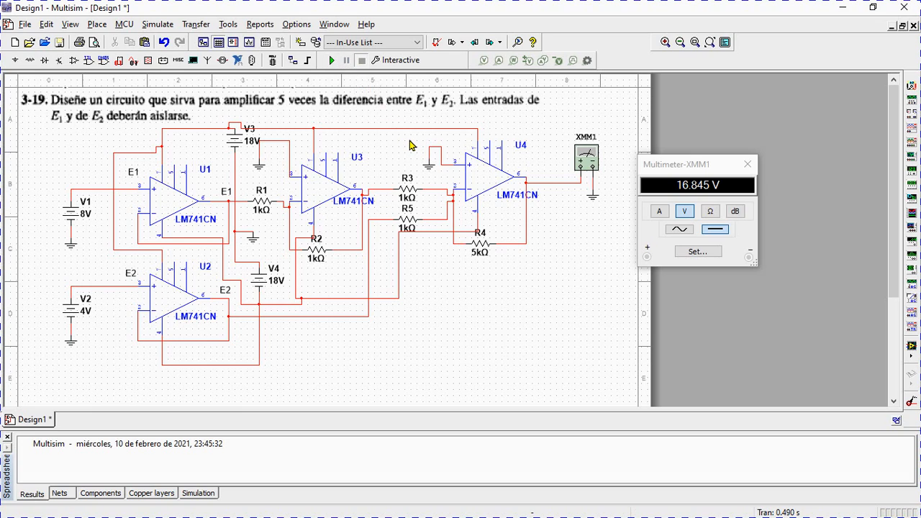